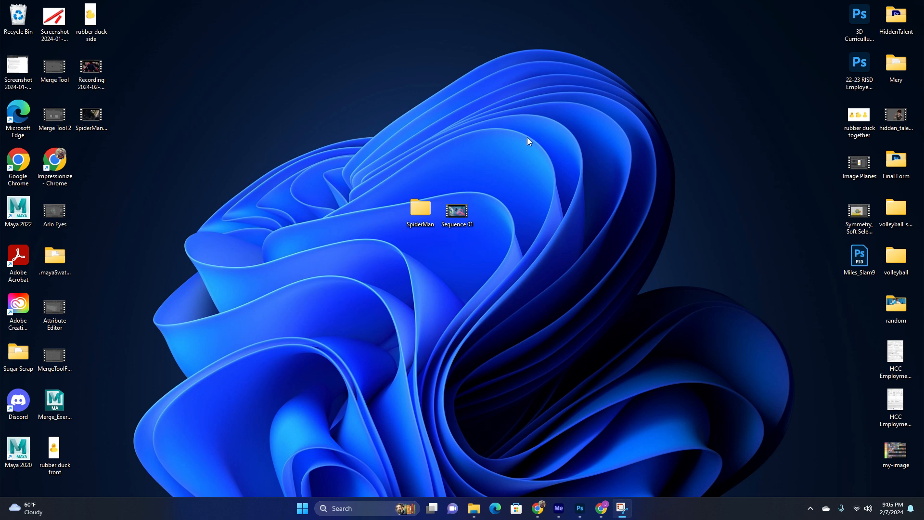
# Switch to Adobe Media Encoder 2022.
pyautogui.click(463, 213)
pyautogui.click(495, 228)
pyautogui.click(562, 511)
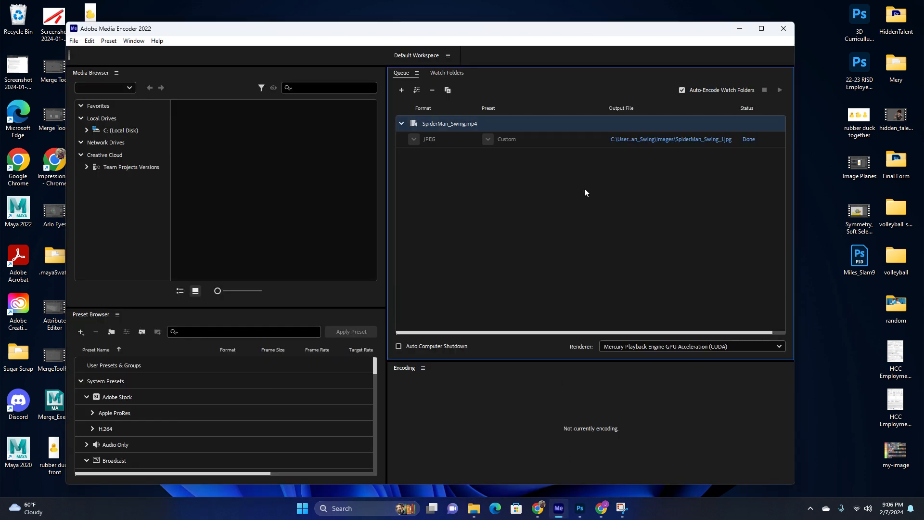
# Remove the old SpiderMan_Swing.mp4 job from the encoding queue.
pyautogui.rightClick(639, 138)
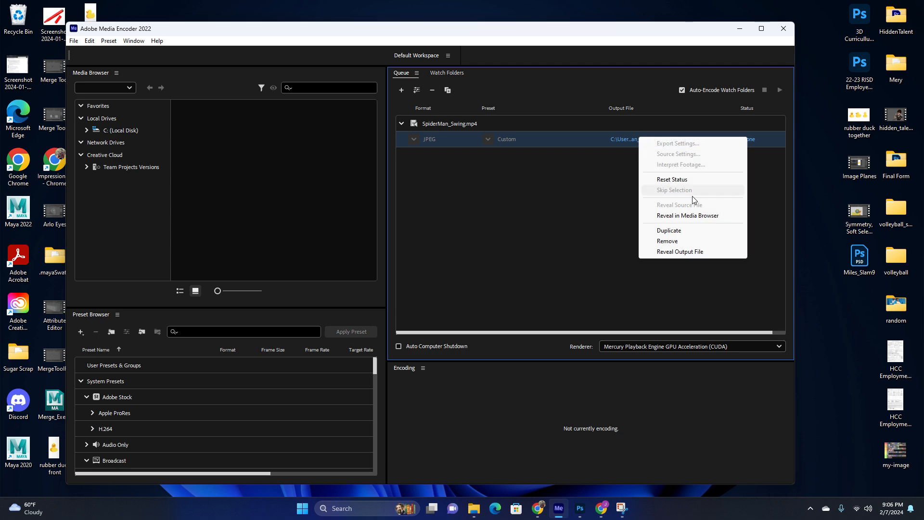
pyautogui.click(672, 240)
pyautogui.click(482, 312)
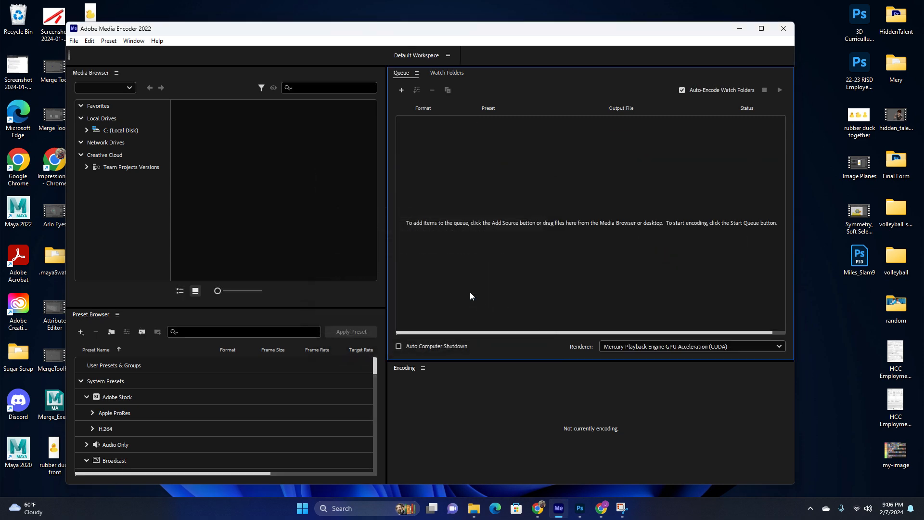
# Add the Sequence 01 video from the desktop to the encoding queue.
pyautogui.moveTo(599, 29); pyautogui.dragTo(556, 253)
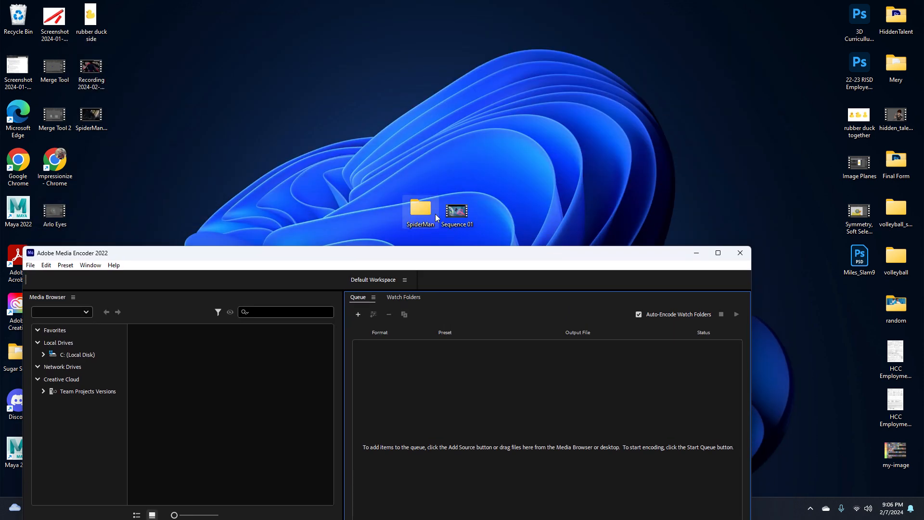
pyautogui.moveTo(456, 210); pyautogui.dragTo(513, 350)
pyautogui.moveTo(502, 260); pyautogui.dragTo(534, 42)
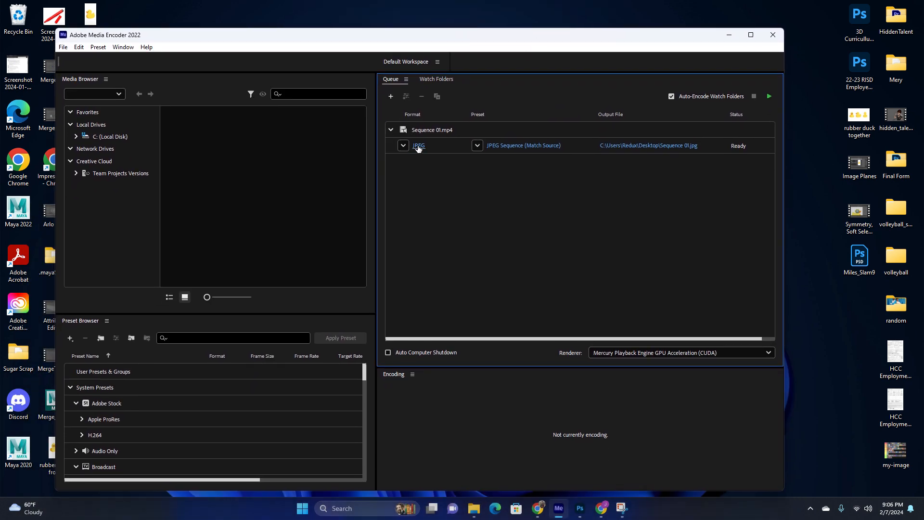
# Open the export settings for Sequence 01 and choose JPEG as the output format.
pyautogui.click(418, 146)
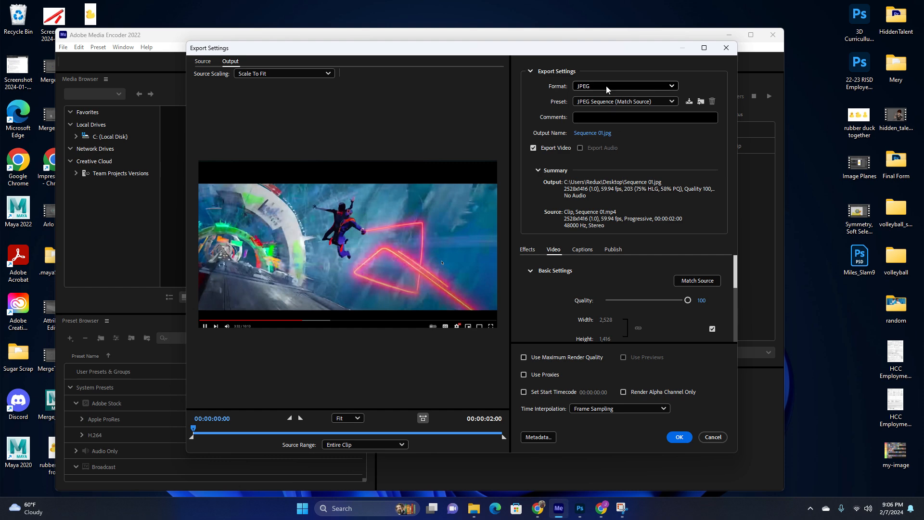
pyautogui.click(733, 47)
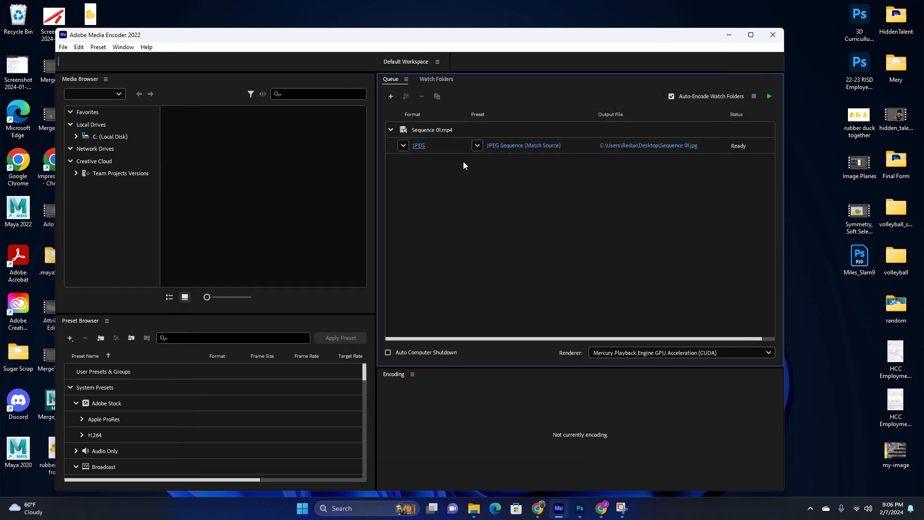
pyautogui.click(419, 145)
pyautogui.click(629, 85)
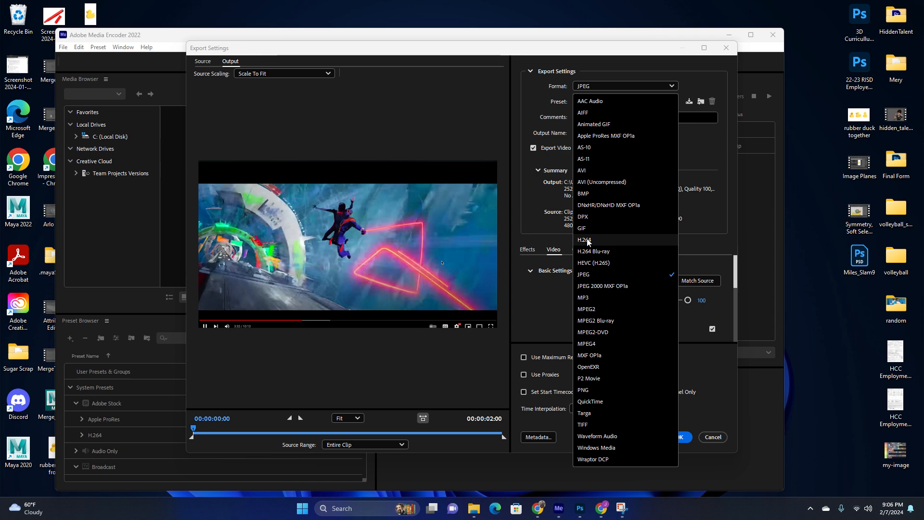
pyautogui.press('Escape')
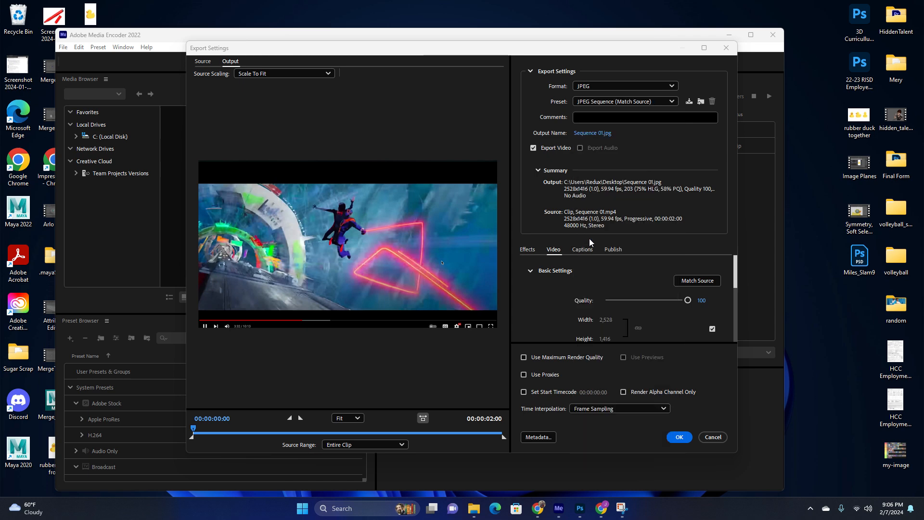
pyautogui.click(605, 86)
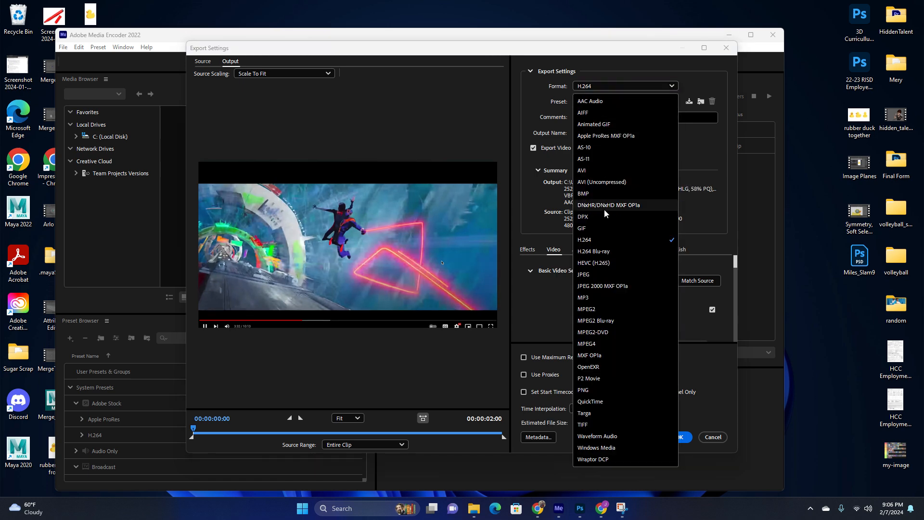
pyautogui.click(594, 273)
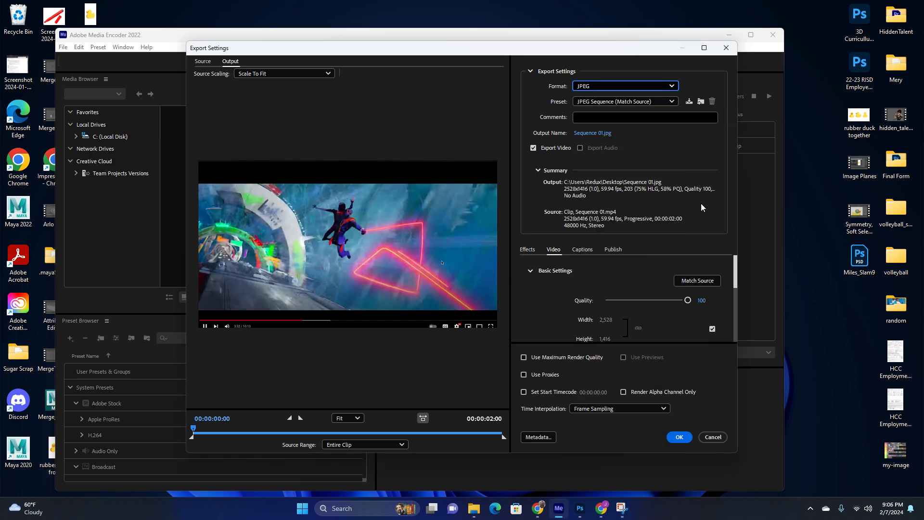
# Stop matching the source frame rate, set the JPEG sequence frame rate to 24, and confirm the export settings.
pyautogui.scroll(-2, 645, 304)
pyautogui.scroll(2, 647, 302)
pyautogui.scroll(-2, 661, 320)
pyautogui.scroll(-2, 662, 320)
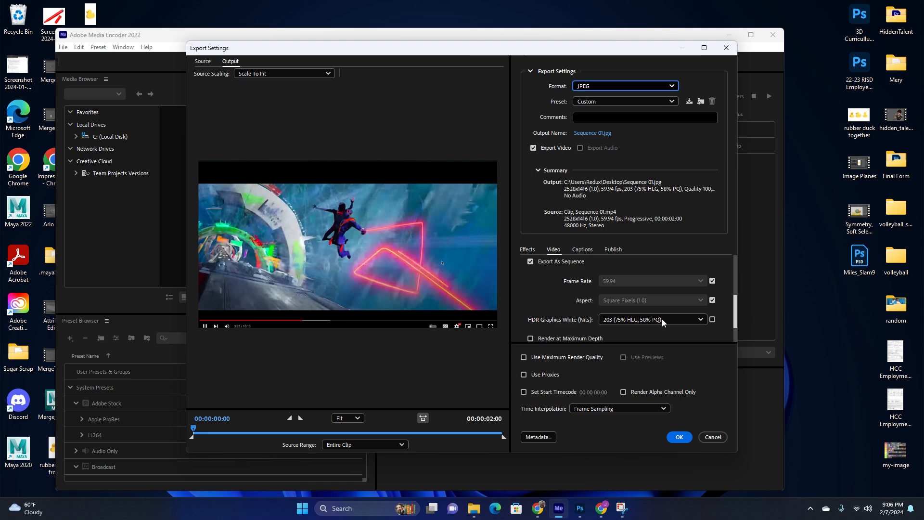
pyautogui.click(712, 280)
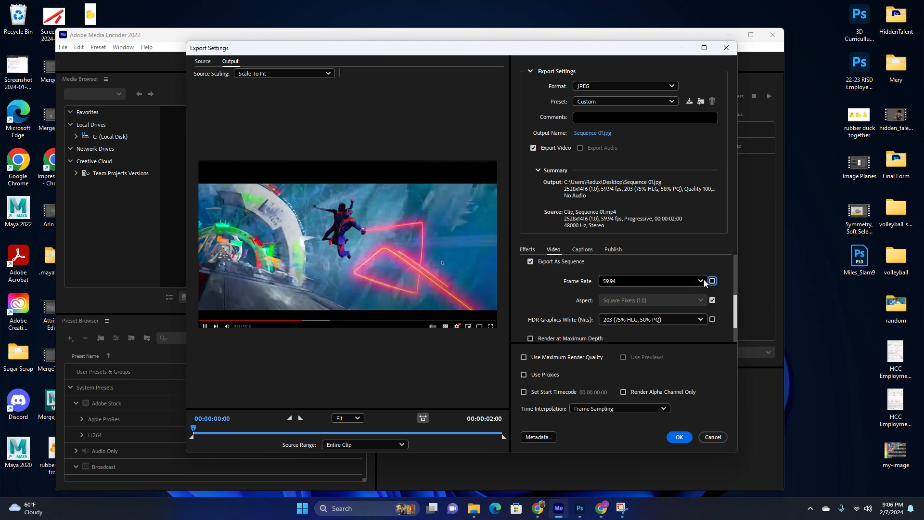
pyautogui.click(683, 281)
pyautogui.click(614, 106)
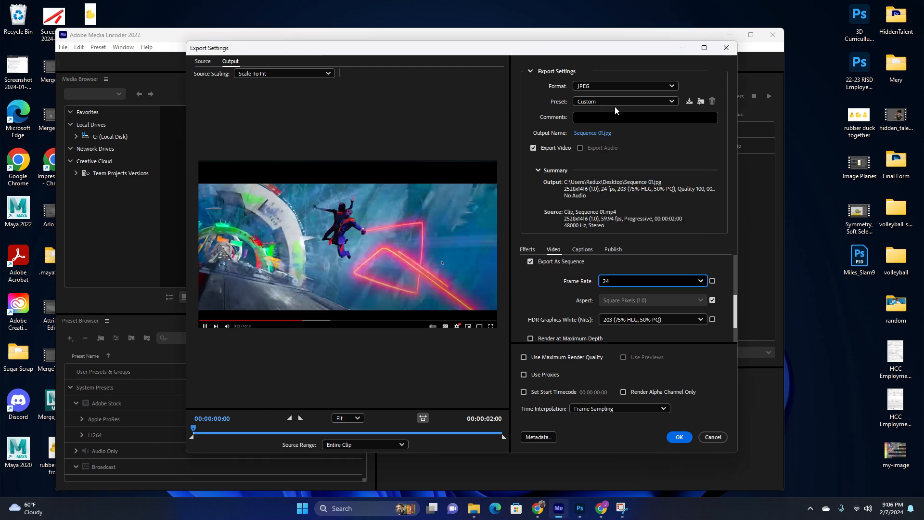
pyautogui.click(680, 437)
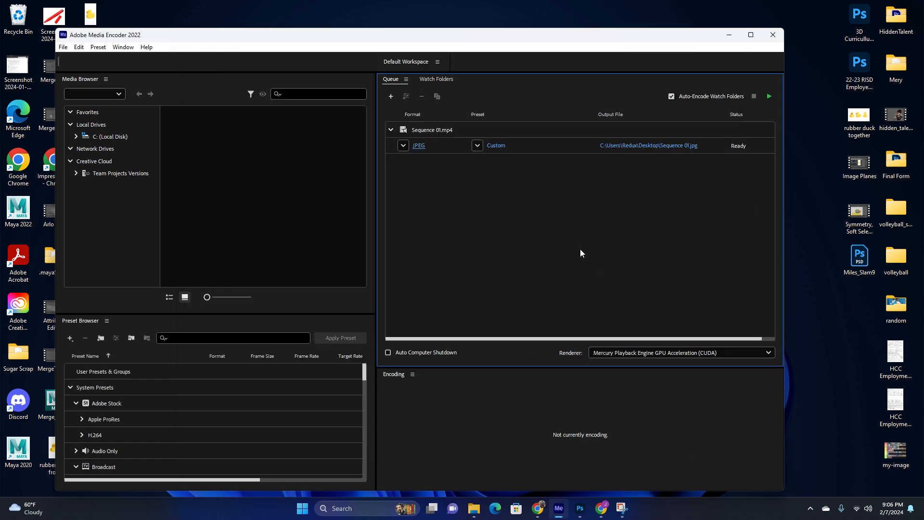
# Set the output location to the Images folder inside the desktop SpiderMan folder.
pyautogui.click(621, 146)
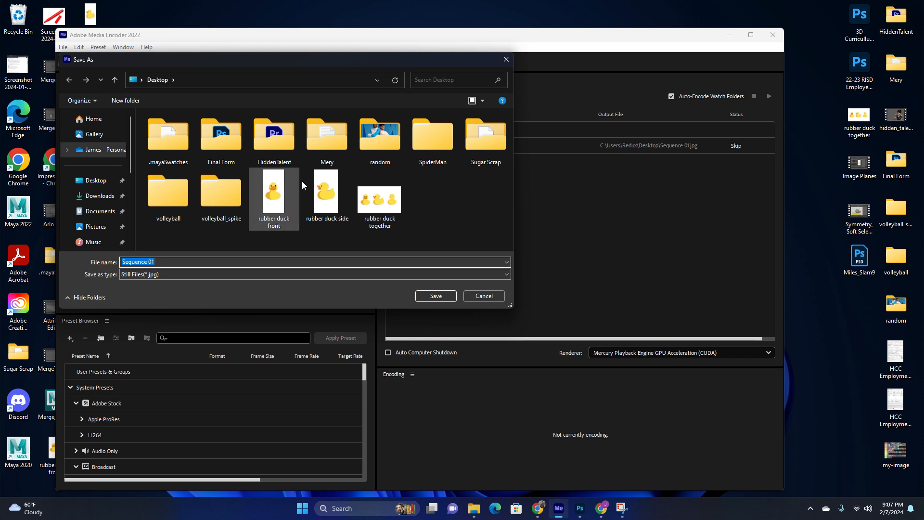
pyautogui.click(97, 183)
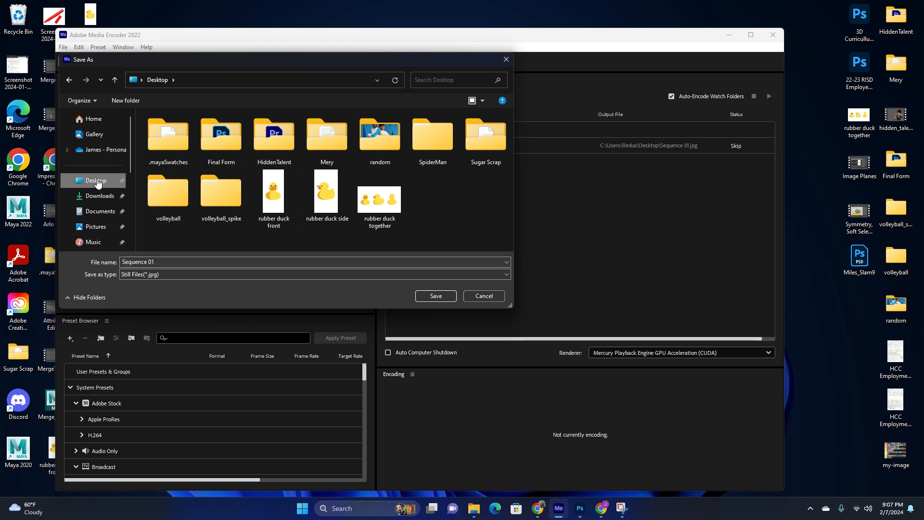
pyautogui.doubleClick(444, 131)
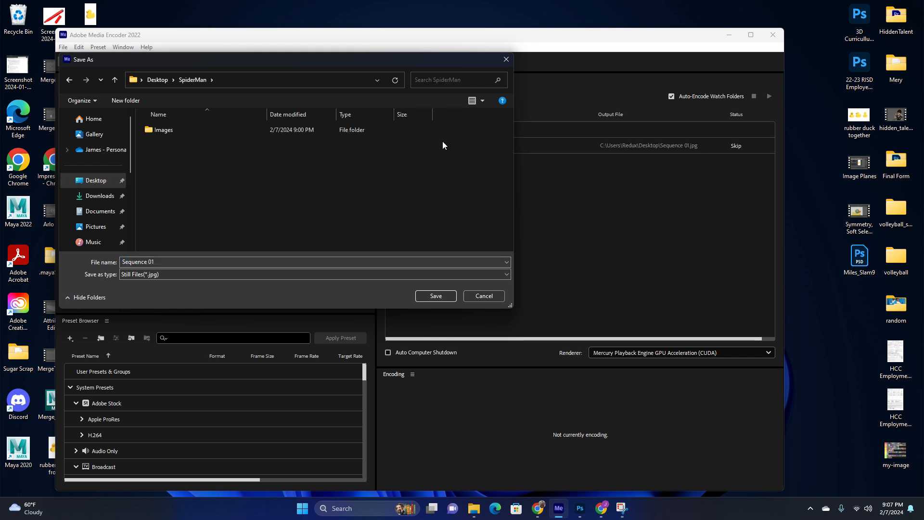
pyautogui.click(200, 130)
pyautogui.doubleClick(200, 130)
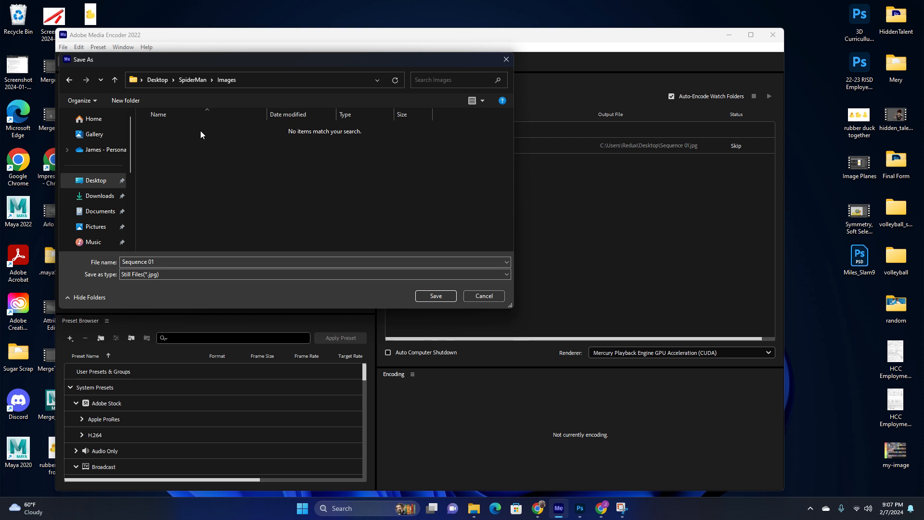
pyautogui.click(436, 296)
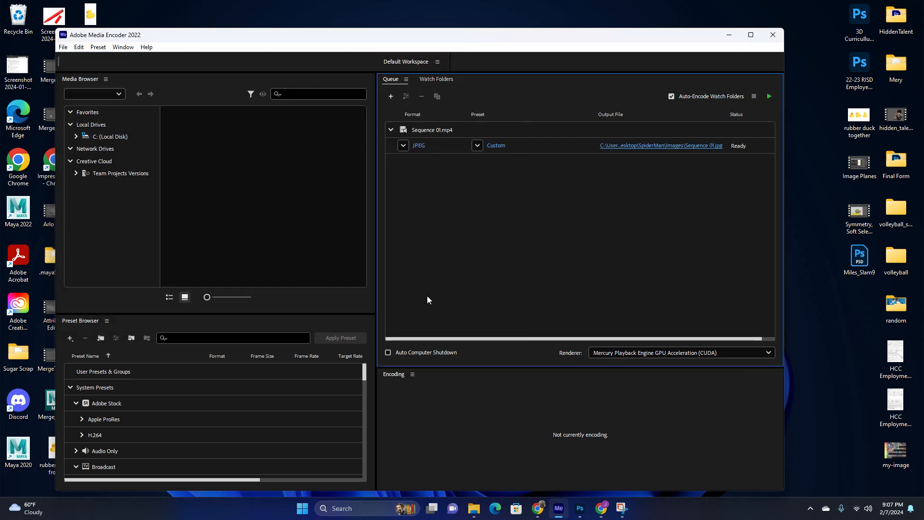
# Start the encoding queue and close Media Encoder.
pyautogui.click(769, 97)
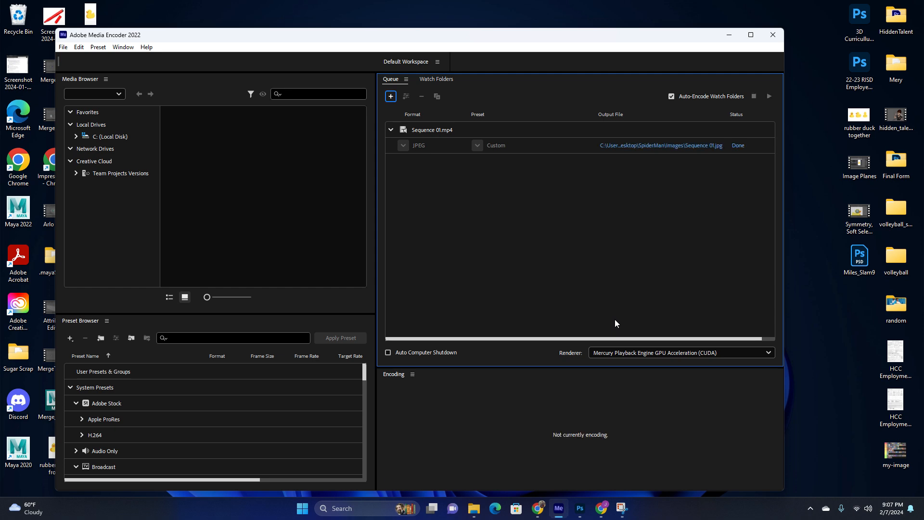
pyautogui.click(729, 35)
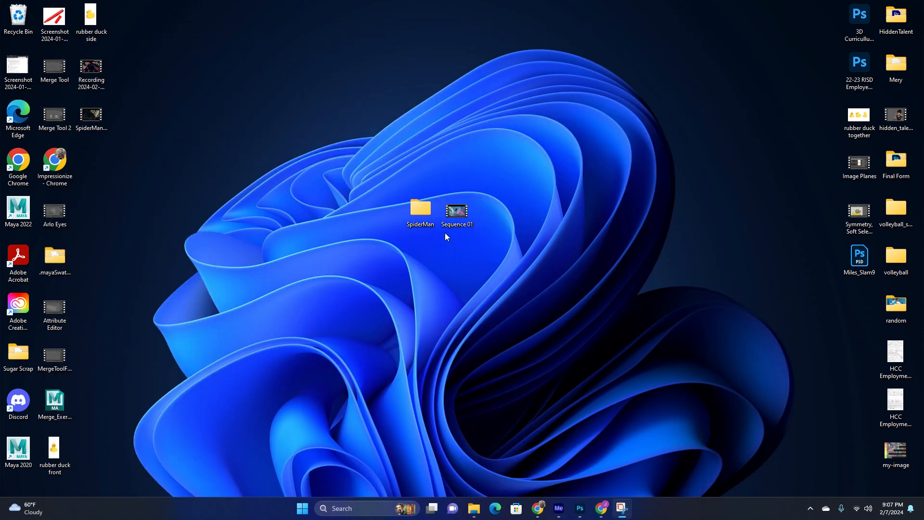
# Open the SpiderMan folder and preview the Sequence 01 video in the media player.
pyautogui.doubleClick(422, 208)
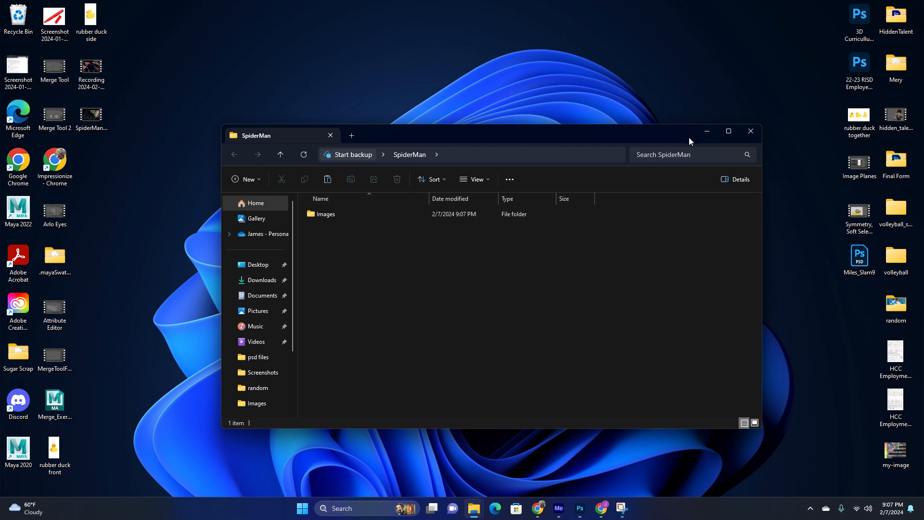
pyautogui.moveTo(663, 137); pyautogui.dragTo(641, 252)
pyautogui.doubleClick(456, 209)
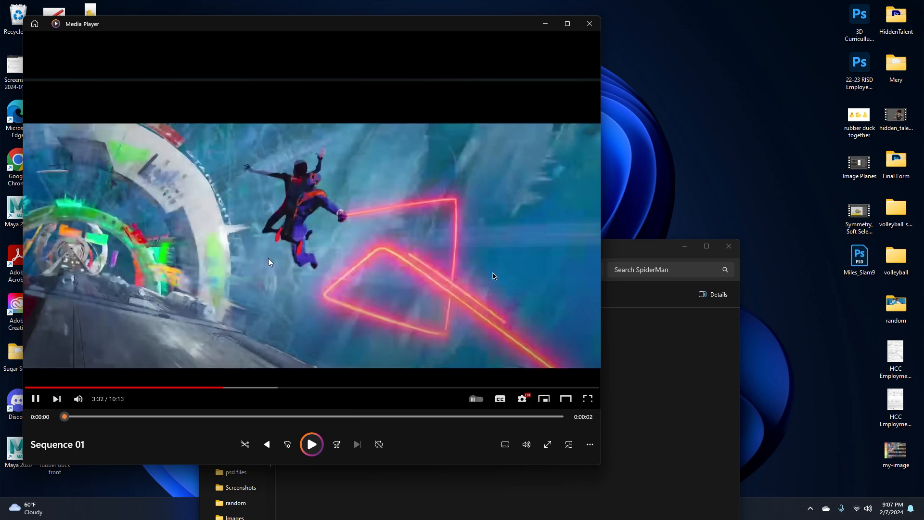
pyautogui.click(312, 444)
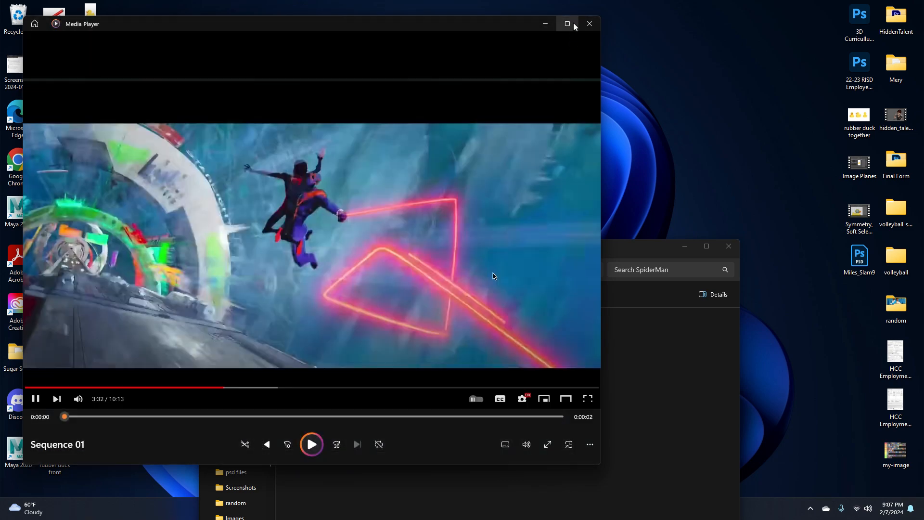
pyautogui.click(589, 23)
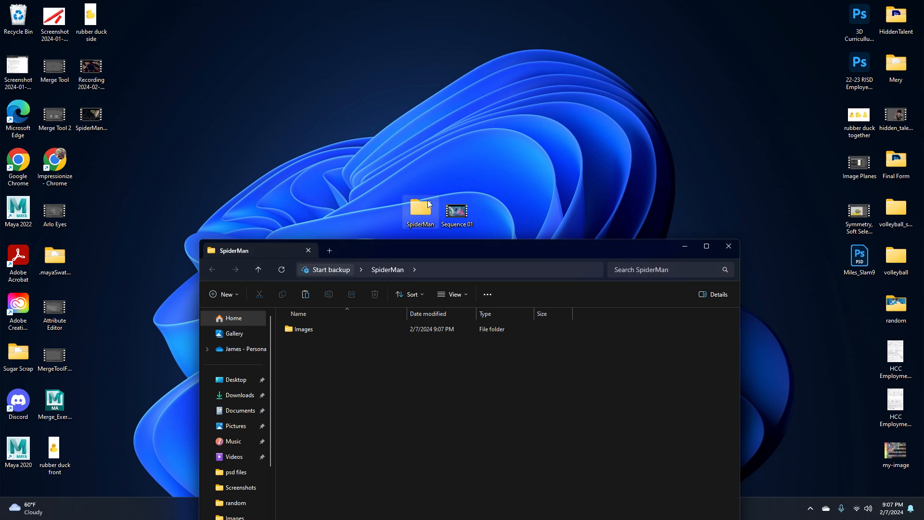
# Open the Images folder and browse the exported JPEG frames.
pyautogui.doubleClick(336, 333)
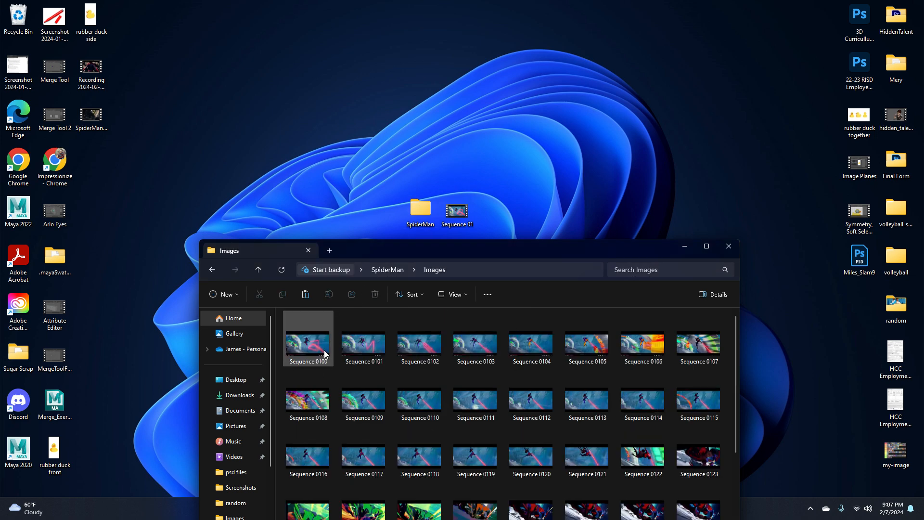
pyautogui.moveTo(415, 259); pyautogui.dragTo(463, 109)
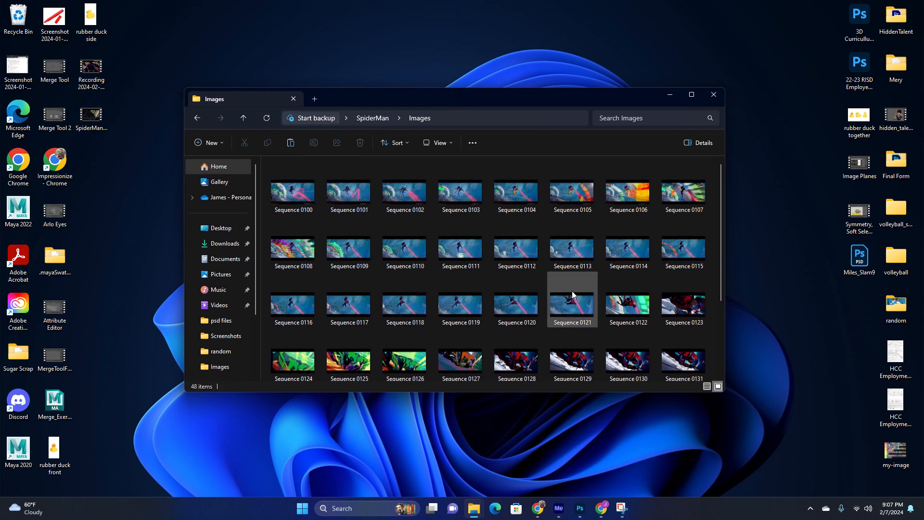
pyautogui.scroll(-2, 515, 322)
pyautogui.scroll(1, 558, 320)
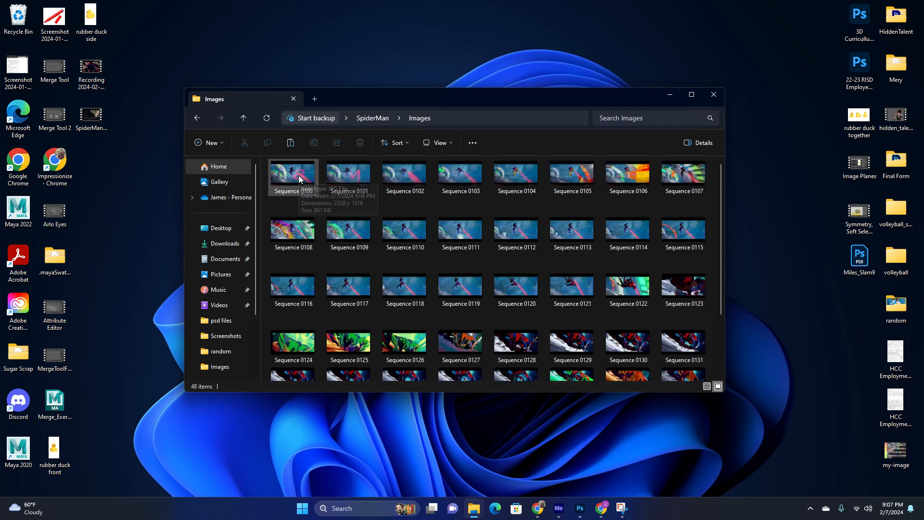
pyautogui.scroll(-2, 470, 275)
pyautogui.scroll(2, 465, 284)
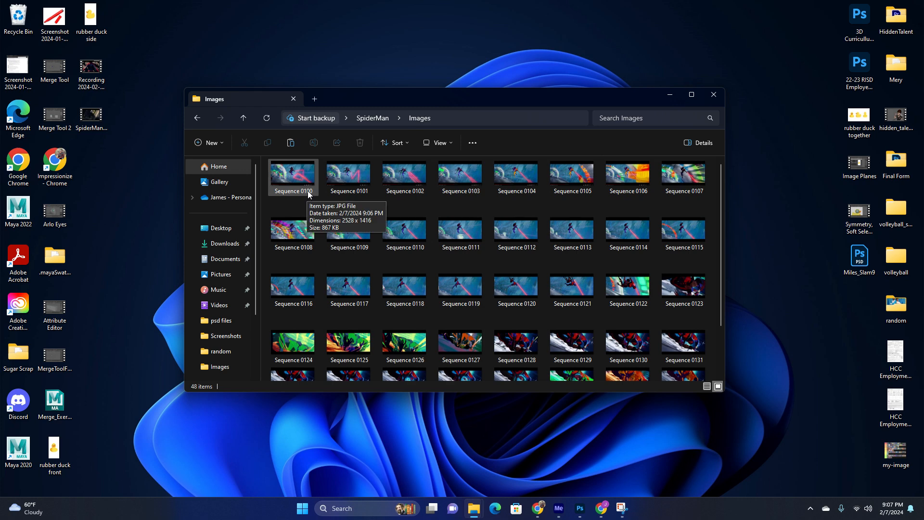
pyautogui.scroll(-2, 476, 232)
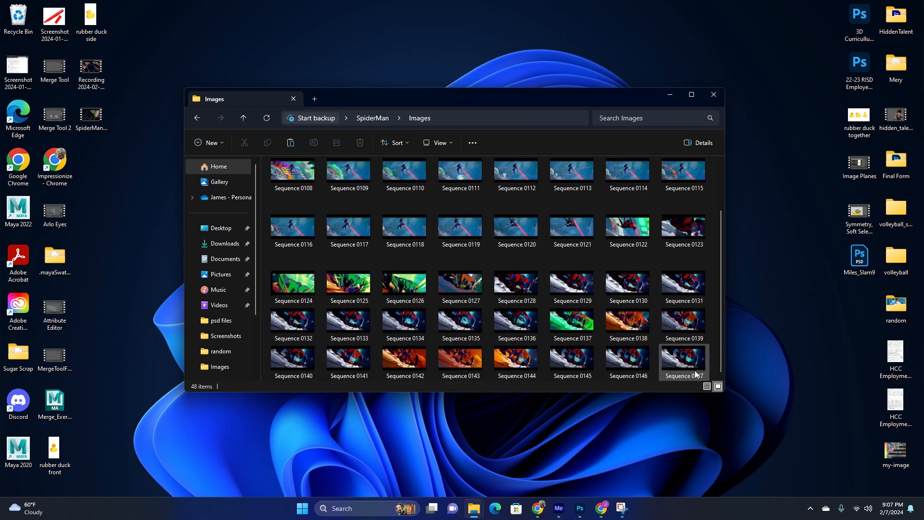
pyautogui.scroll(2, 660, 347)
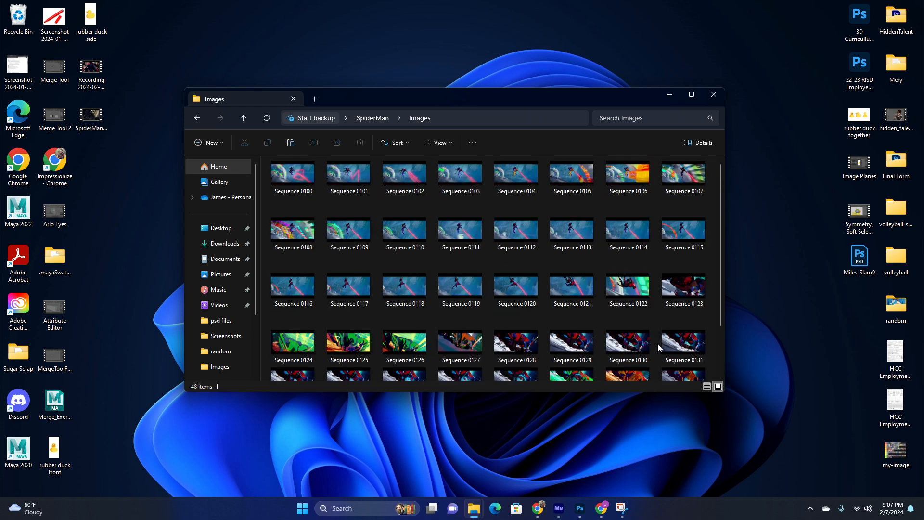
# Open Sequence 0100.jpg in the photo viewer and step through the following frames.
pyautogui.doubleClick(291, 178)
pyautogui.moveTo(726, 64); pyautogui.dragTo(646, 50)
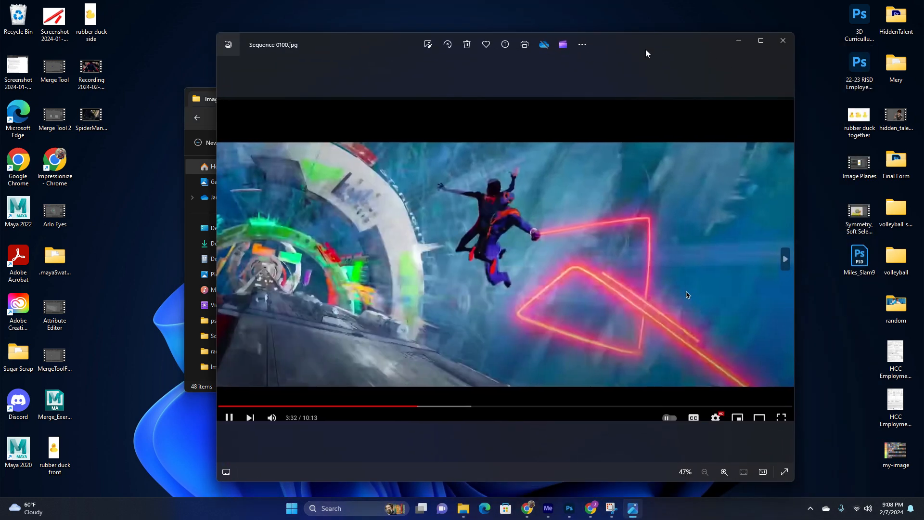
pyautogui.press('Right')
pyautogui.press('Right')
pyautogui.press('Right')
pyautogui.press('Right')
pyautogui.press('Right')
pyautogui.press('Right')
pyautogui.press('Right')
pyautogui.press('Right')
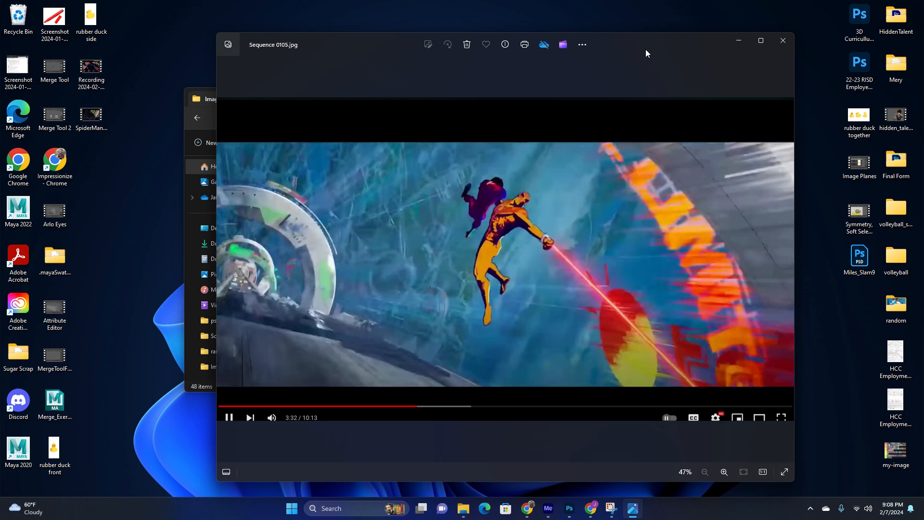
# Step forward through the exported frames to Sequence 0146, back to Sequence 0130, and close the photo viewer.
pyautogui.press('Right')
pyautogui.press('Right')
pyautogui.press('Right')
pyautogui.press('Right')
pyautogui.press('Right')
pyautogui.press('Right')
pyautogui.press('Right')
pyautogui.press('Right')
pyautogui.press('Right')
pyautogui.press('Right')
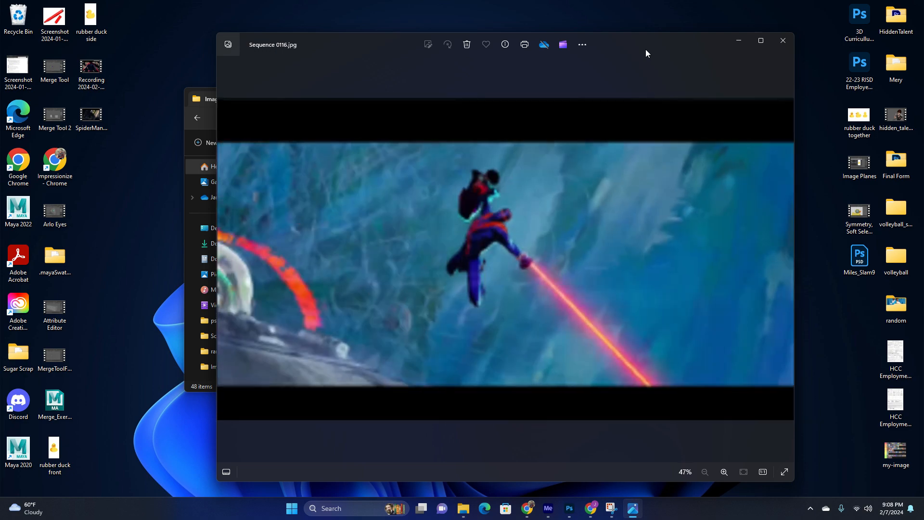
pyautogui.press('Right')
pyautogui.press('Right')
pyautogui.press('Right')
pyautogui.press('Right')
pyautogui.press('Right')
pyautogui.press('Right')
pyautogui.press('Right')
pyautogui.press('Right')
pyautogui.press('Right')
pyautogui.press('Right')
pyautogui.press('Right')
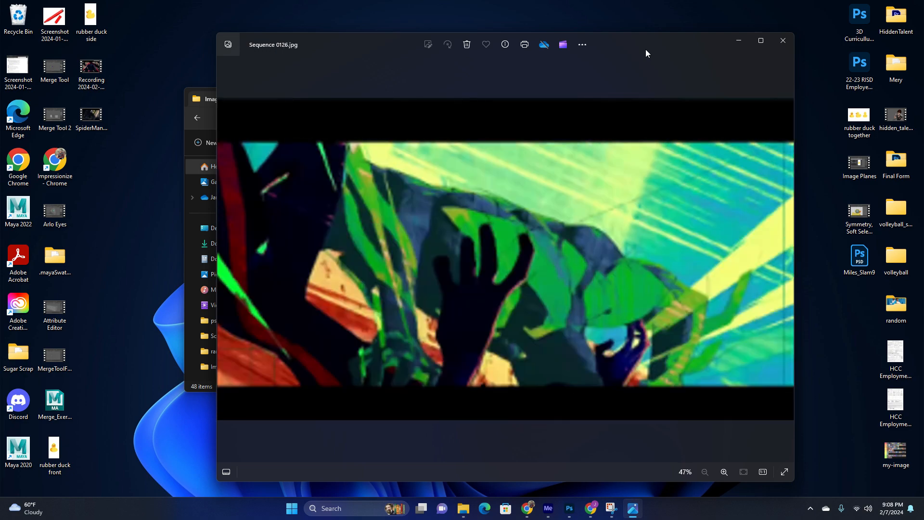
pyautogui.press('Right')
pyautogui.press('Right')
pyautogui.press('Right')
pyautogui.press('Right')
pyautogui.press('Right')
pyautogui.press('Right')
pyautogui.press('Right')
pyautogui.press('Right')
pyautogui.press('Right')
pyautogui.press('Right')
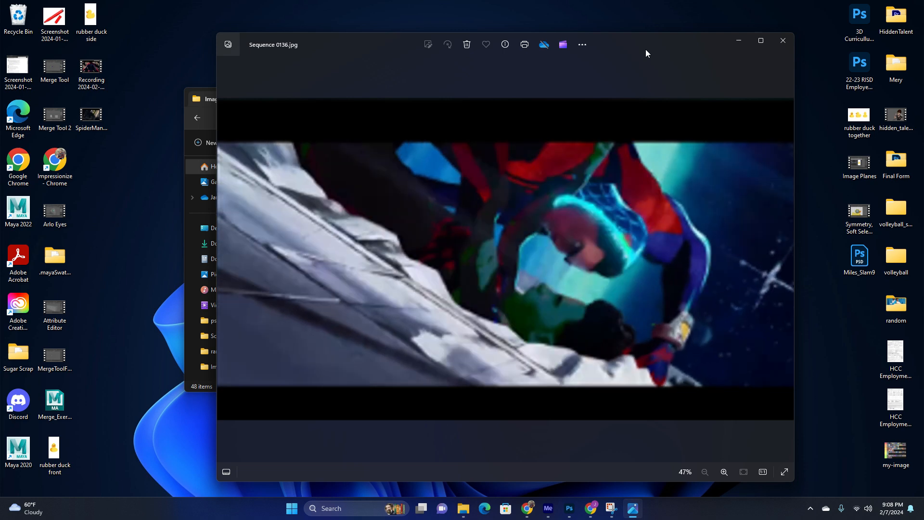
pyautogui.press('Right')
pyautogui.press('Right')
pyautogui.press('Right')
pyautogui.press('Right')
pyautogui.press('Right')
pyautogui.press('Right')
pyautogui.press('Right')
pyautogui.press('Right')
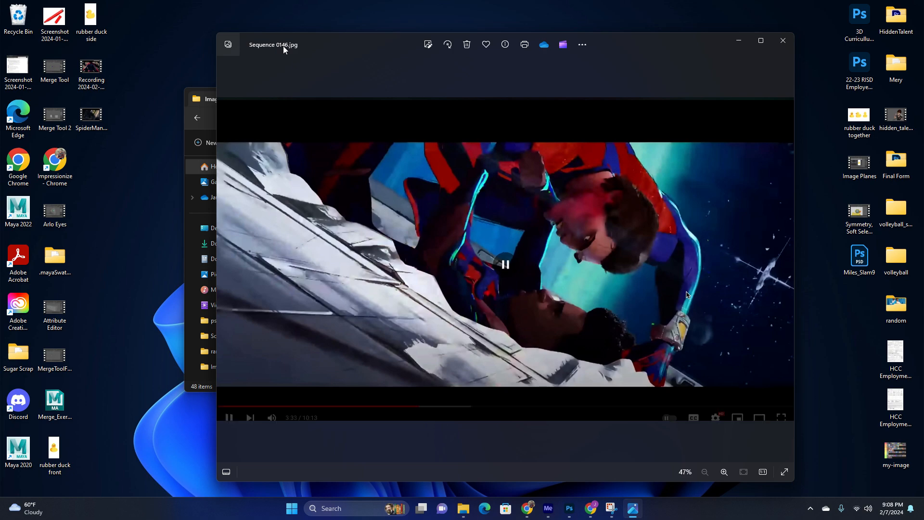
pyautogui.press('Left')
pyautogui.press('Left')
pyautogui.press('Left')
pyautogui.press('Left')
pyautogui.press('Left')
pyautogui.press('Left')
pyautogui.press('Left')
pyautogui.press('Left')
pyautogui.press('Left')
pyautogui.press('Left')
pyautogui.press('Left')
pyautogui.press('Left')
pyautogui.press('Left')
pyautogui.press('Left')
pyautogui.press('Left')
pyautogui.press('Left')
pyautogui.press('Left')
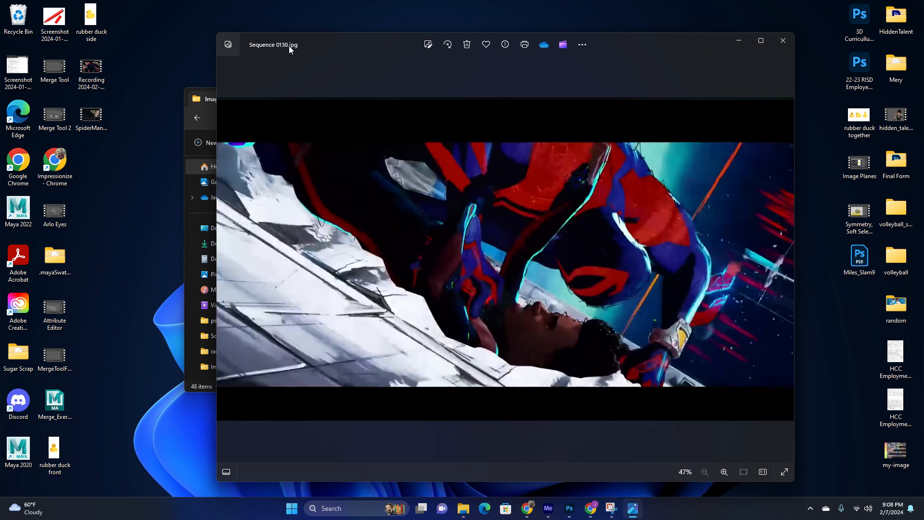
pyautogui.click(783, 41)
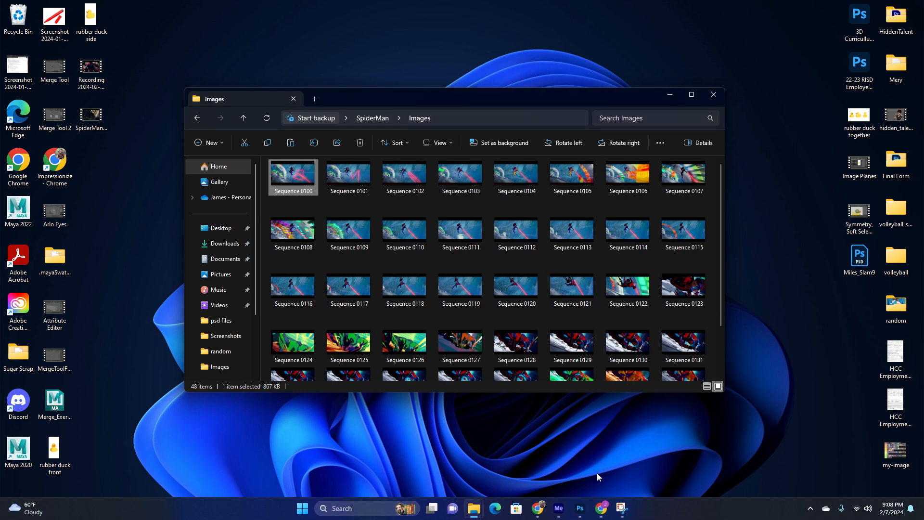
# Switch to Photoshop and close the Untitled-1 document without saving changes.
pyautogui.click(580, 508)
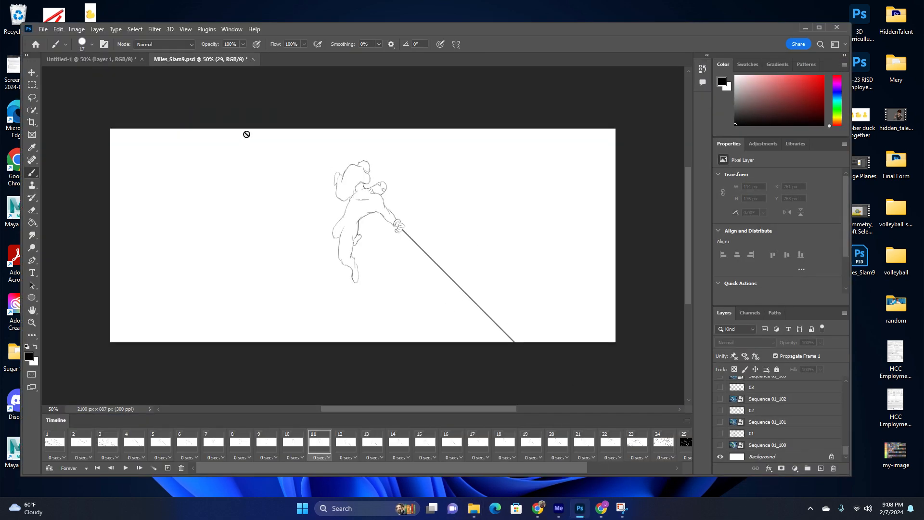
pyautogui.click(94, 63)
pyautogui.click(287, 201)
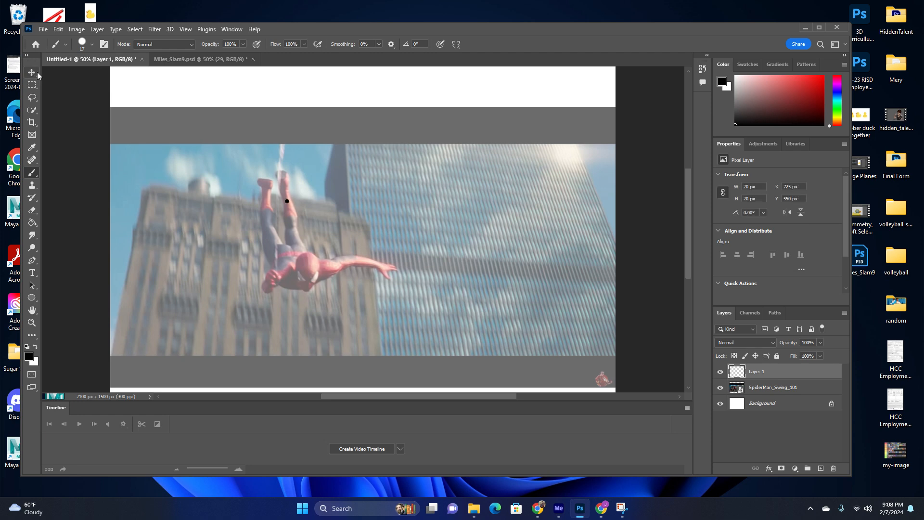
pyautogui.click(142, 59)
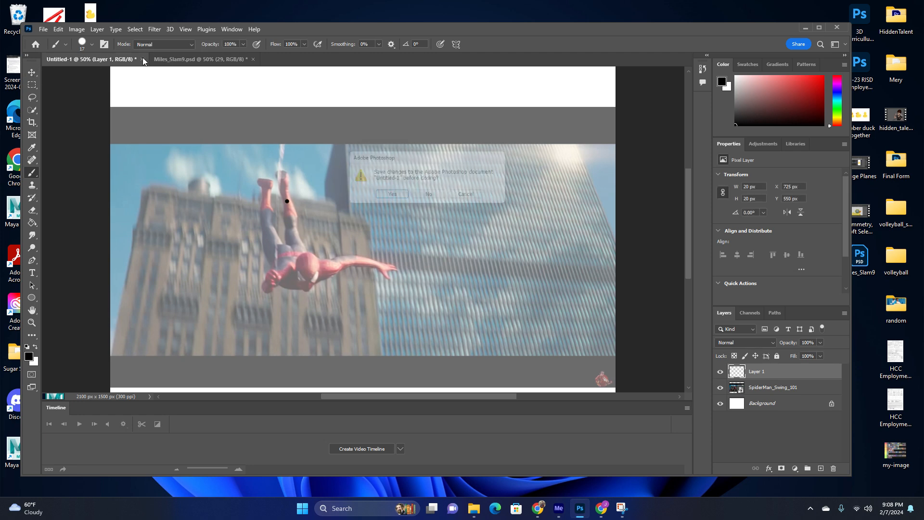
pyautogui.click(441, 198)
# Create a new document at the Default Photoshop Size, 7 x 5 inches at 300 ppi.
pyautogui.click(43, 30)
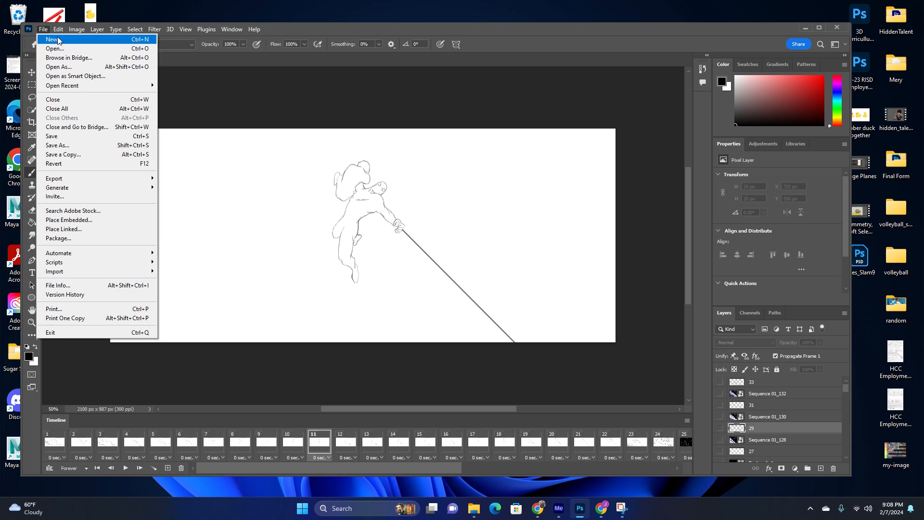
pyautogui.click(52, 39)
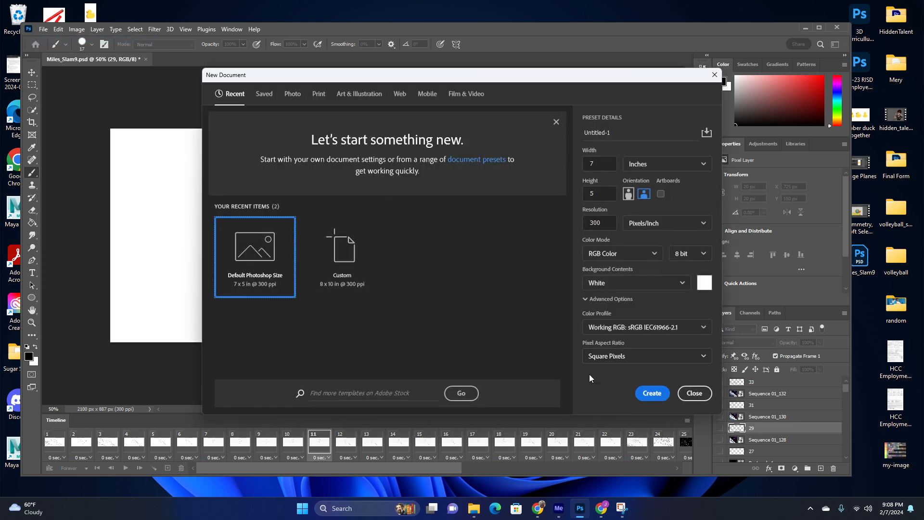
pyautogui.click(651, 394)
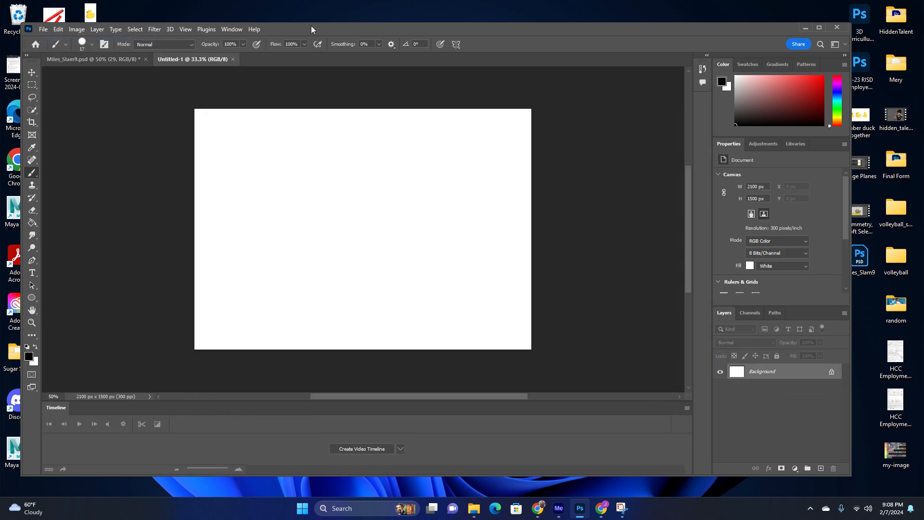
# Place Sequence 0100.jpg from the Images folder into the new document and commit the placement.
pyautogui.moveTo(311, 29); pyautogui.dragTo(346, 240)
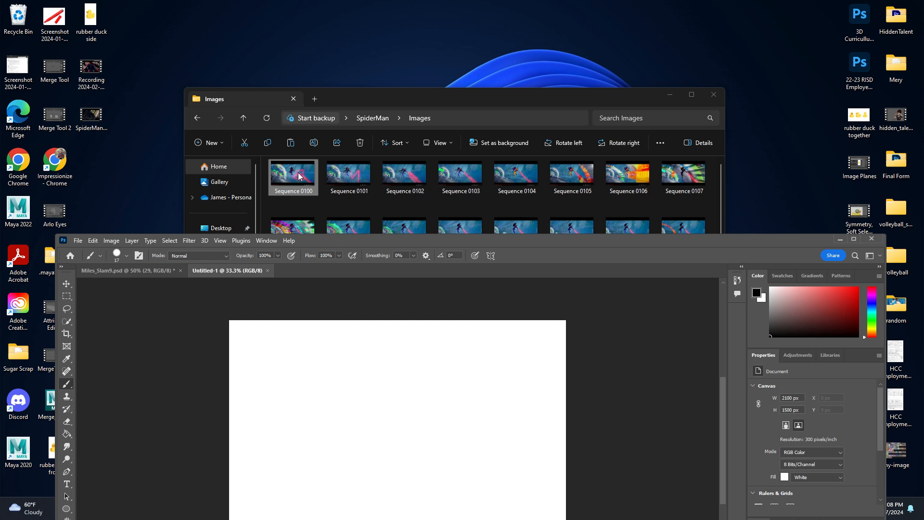
pyautogui.moveTo(297, 174); pyautogui.dragTo(390, 431)
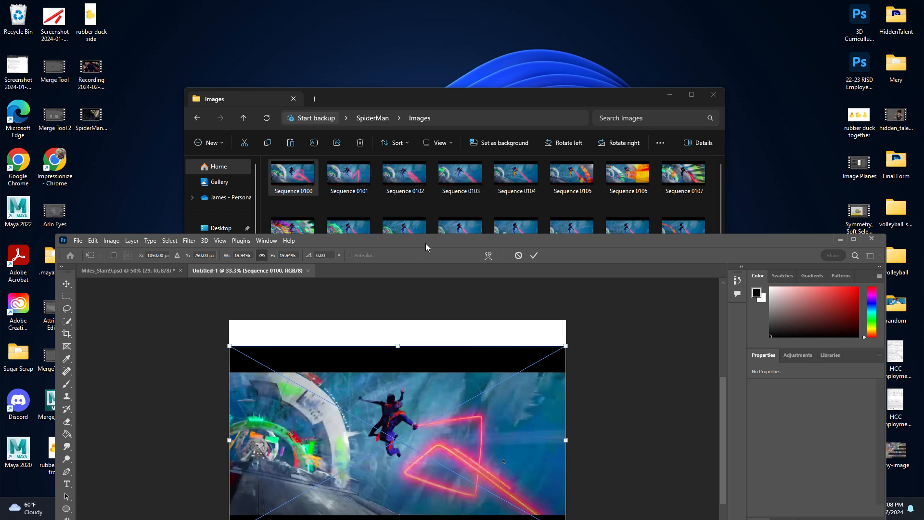
pyautogui.moveTo(426, 244); pyautogui.dragTo(394, 41)
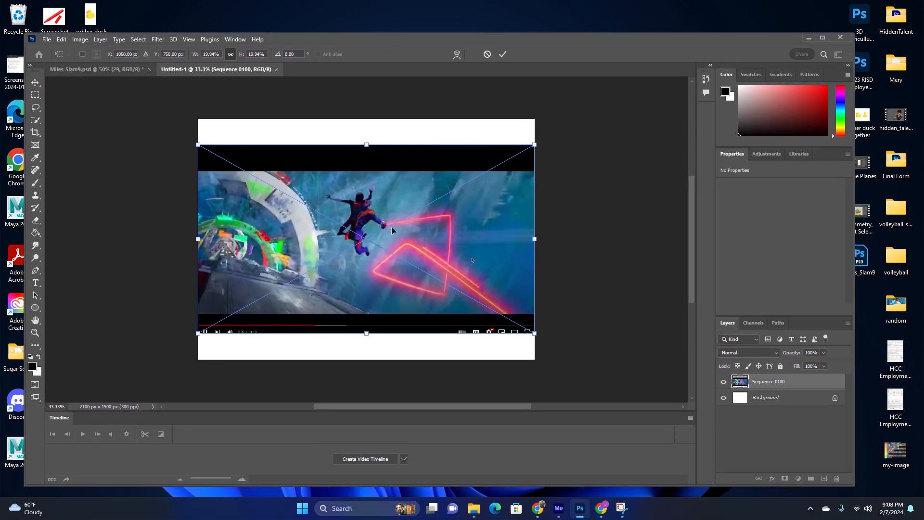
pyautogui.press('Return')
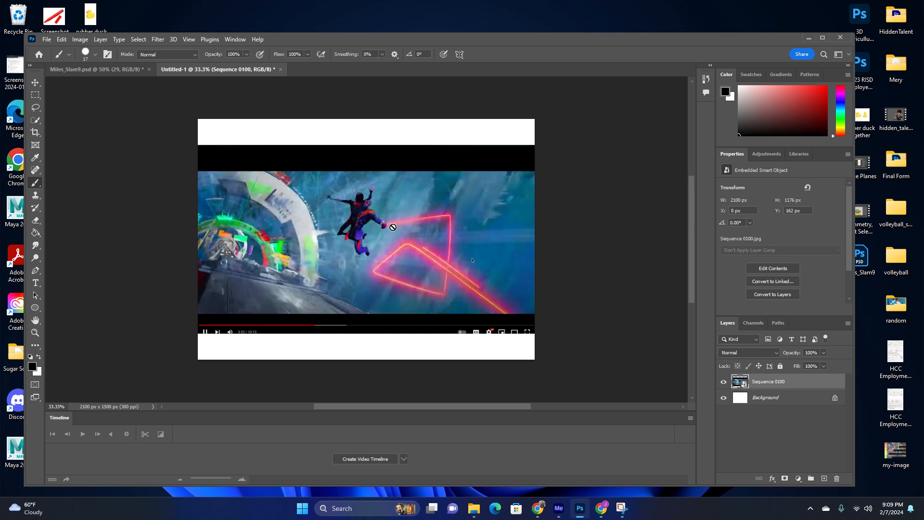
# Add a new layer and trace the foreground figure of Sequence 0100 with a black brush.
pyautogui.click(824, 478)
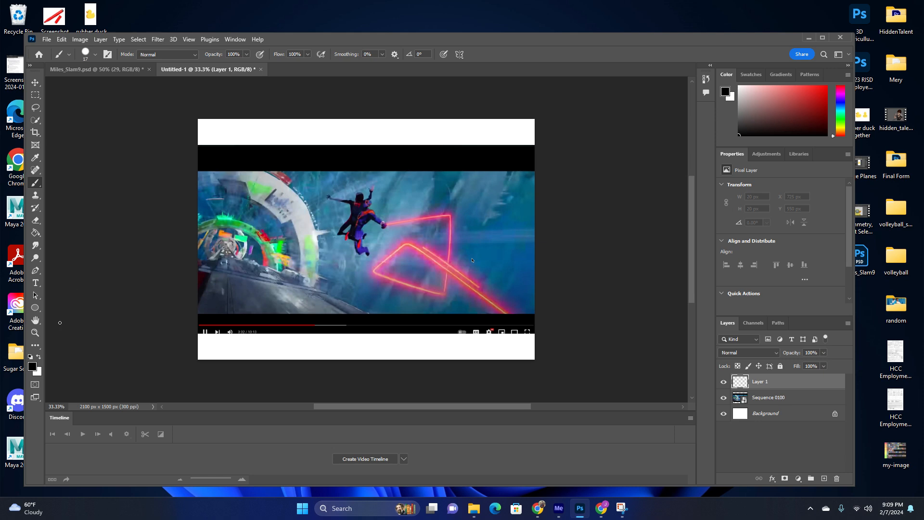
pyautogui.press('z')
pyautogui.click(374, 215)
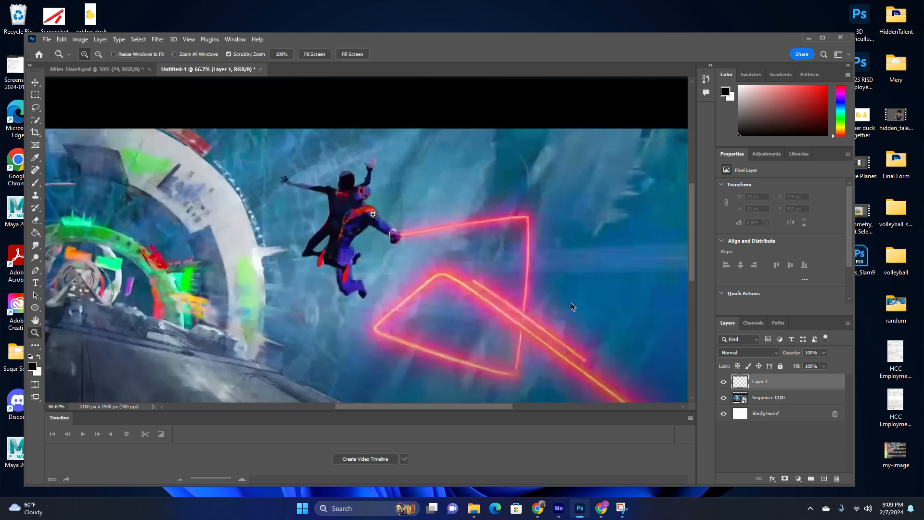
pyautogui.click(374, 215)
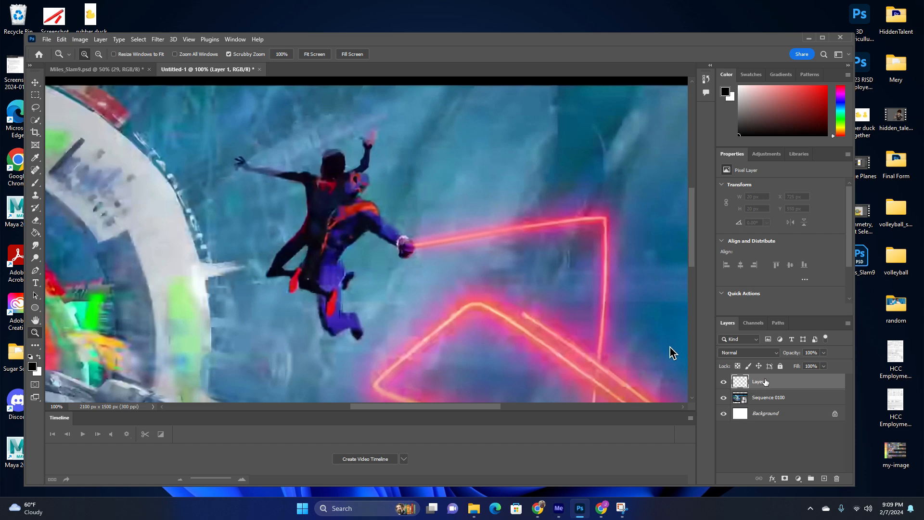
pyautogui.press('b')
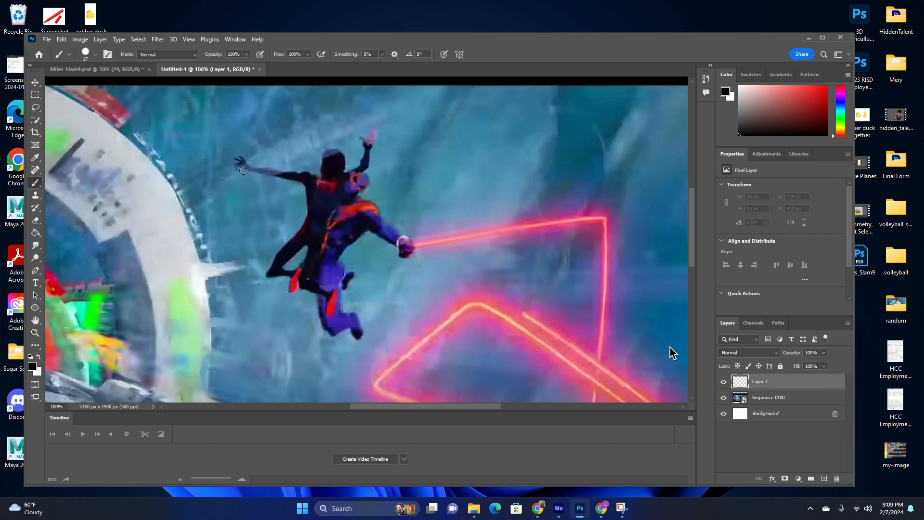
pyautogui.moveTo(340, 263)
pyautogui.mouseDown()
pyautogui.moveTo(368, 233)
pyautogui.moveTo(391, 239)
pyautogui.moveTo(402, 258)
pyautogui.moveTo(412, 243)
pyautogui.moveTo(375, 222)
pyautogui.moveTo(363, 196)
pyautogui.moveTo(370, 181)
pyautogui.moveTo(349, 173)
pyautogui.moveTo(318, 295)
pyautogui.moveTo(329, 339)
pyautogui.moveTo(350, 334)
pyautogui.moveTo(358, 318)
pyautogui.moveTo(340, 303)
pyautogui.moveTo(341, 261)
pyautogui.mouseUp()
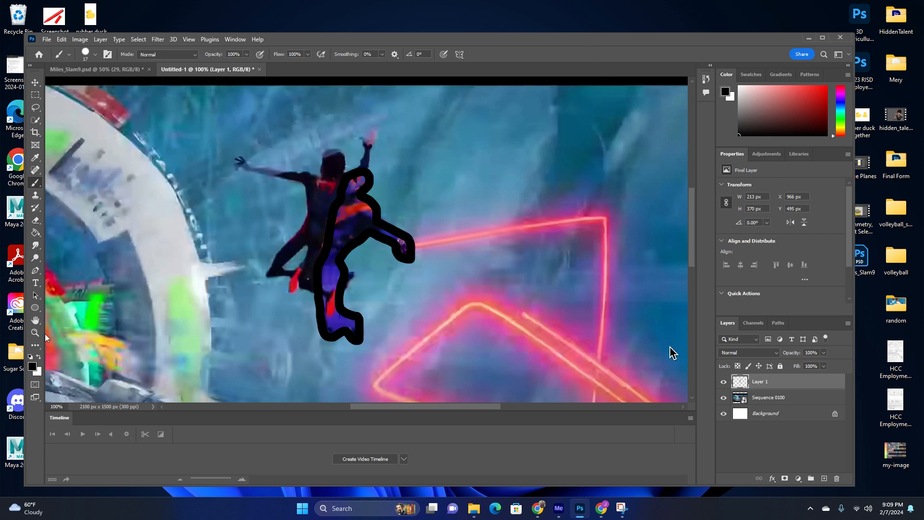
# Place Sequence 0101.jpg from the Images folder into the document above the traced layer.
pyautogui.press('z')
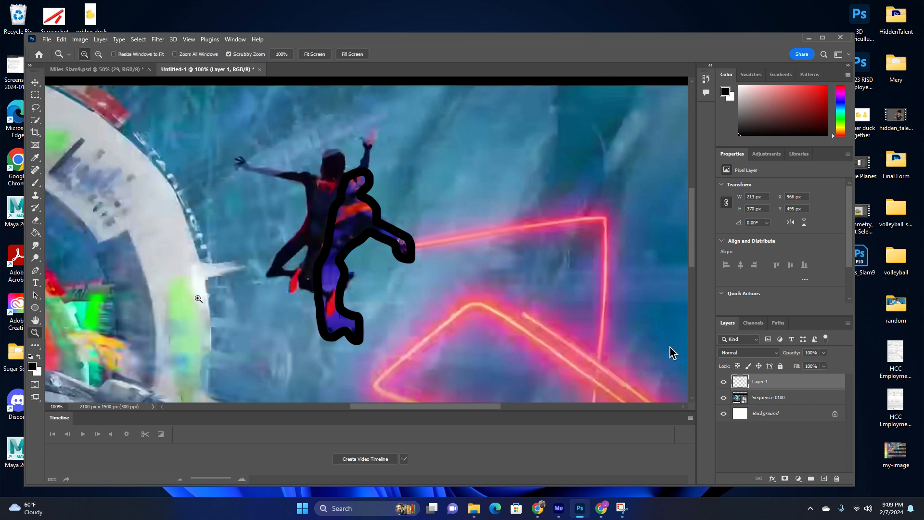
pyautogui.press('super')
pyautogui.press('super')
pyautogui.keyDown('alt'); pyautogui.click(210, 299); pyautogui.keyUp('alt')
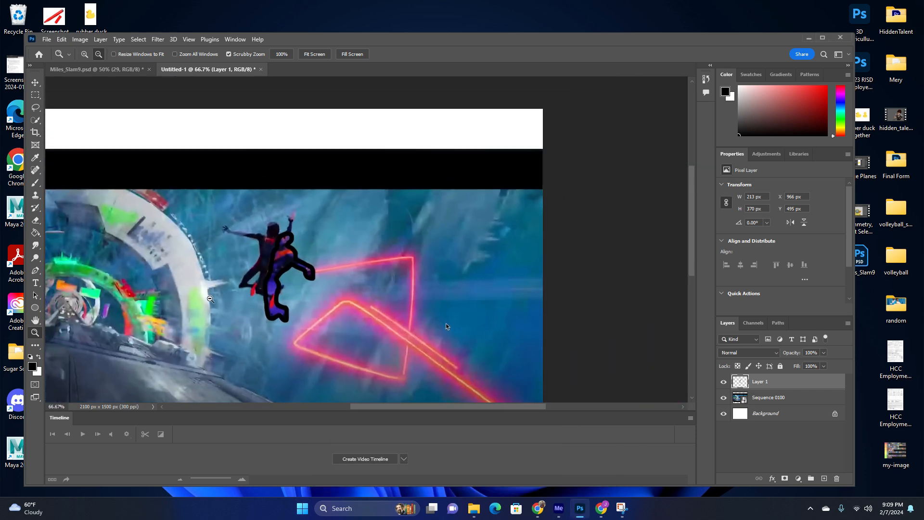
pyautogui.moveTo(388, 405); pyautogui.dragTo(356, 405)
pyautogui.scroll(-2, 359, 369)
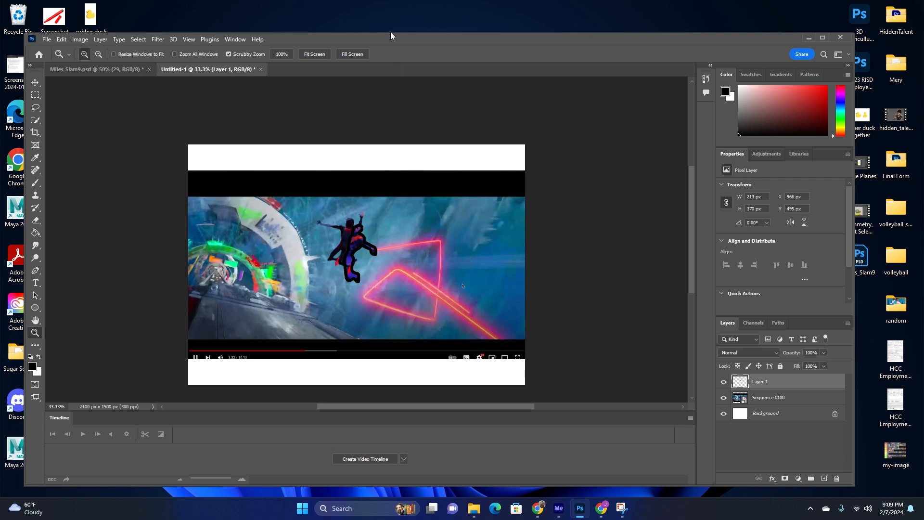
pyautogui.moveTo(391, 38); pyautogui.dragTo(401, 268)
pyautogui.moveTo(348, 176); pyautogui.dragTo(395, 437)
pyautogui.moveTo(434, 274); pyautogui.dragTo(428, 92)
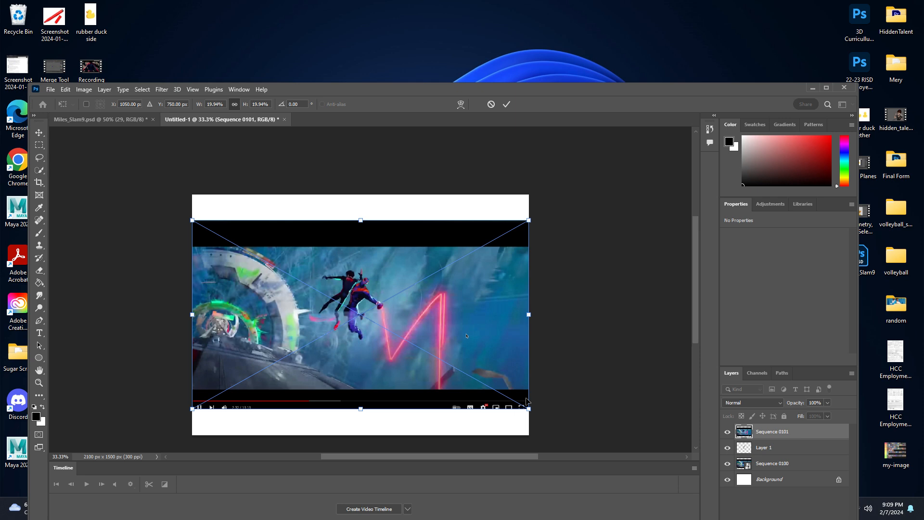
pyautogui.press('Return')
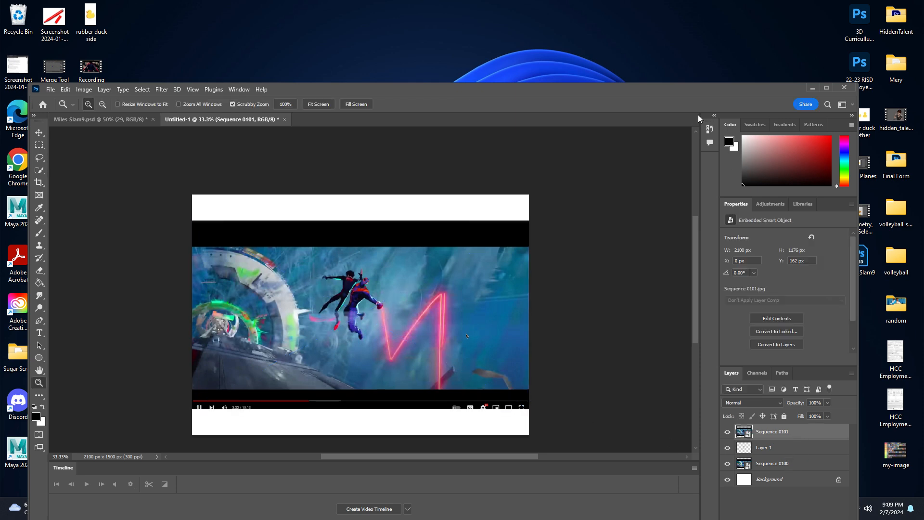
# Add a new layer and trace the figure in Sequence 0101 with the brush.
pyautogui.moveTo(688, 85); pyautogui.dragTo(674, 22)
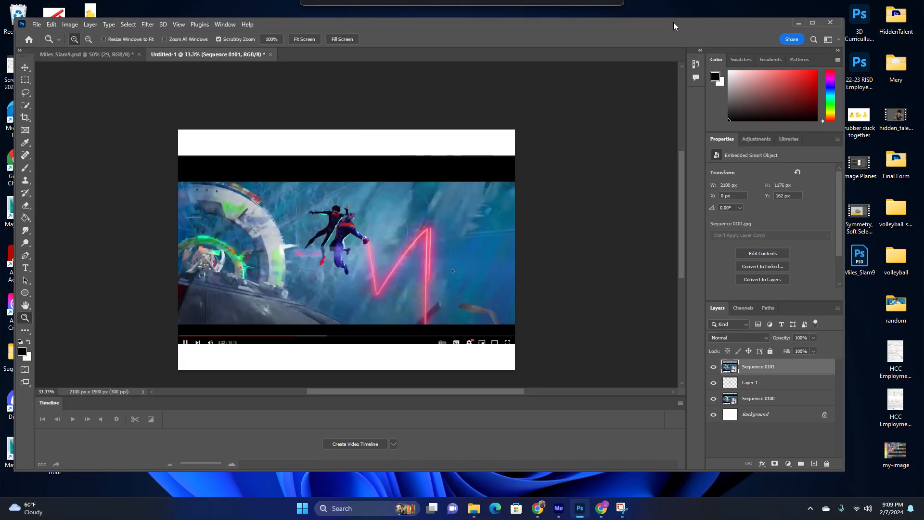
pyautogui.click(815, 463)
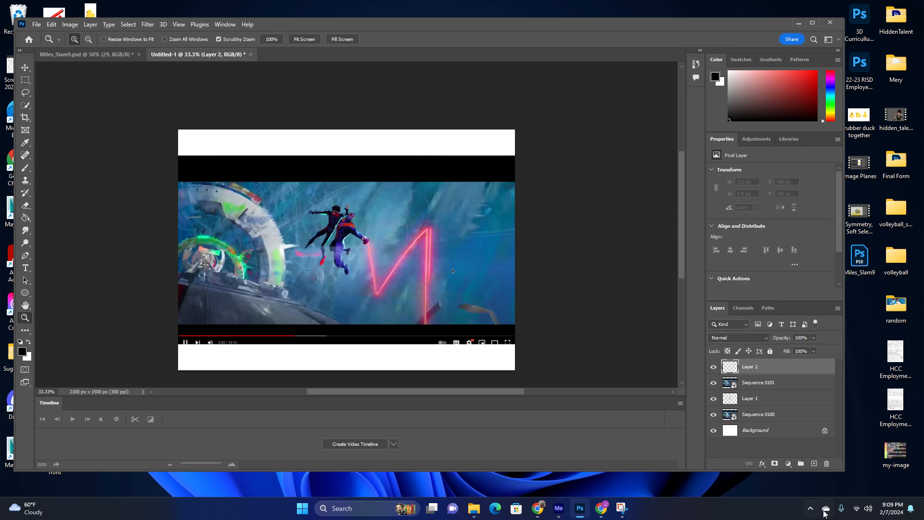
pyautogui.click(26, 168)
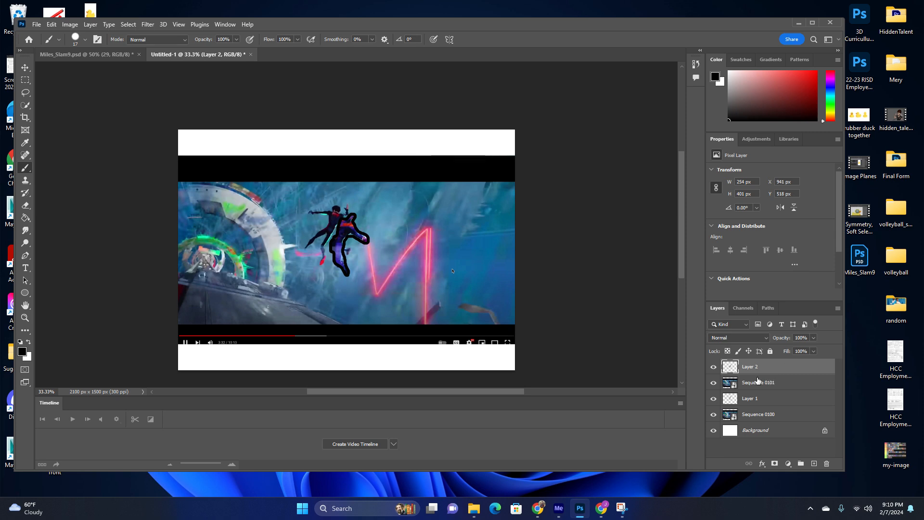
# Place Sequence 0102.jpg into the document, add a new layer and trace its figure with the brush.
pyautogui.moveTo(550, 22); pyautogui.dragTo(529, 263)
pyautogui.moveTo(405, 174); pyautogui.dragTo(464, 376)
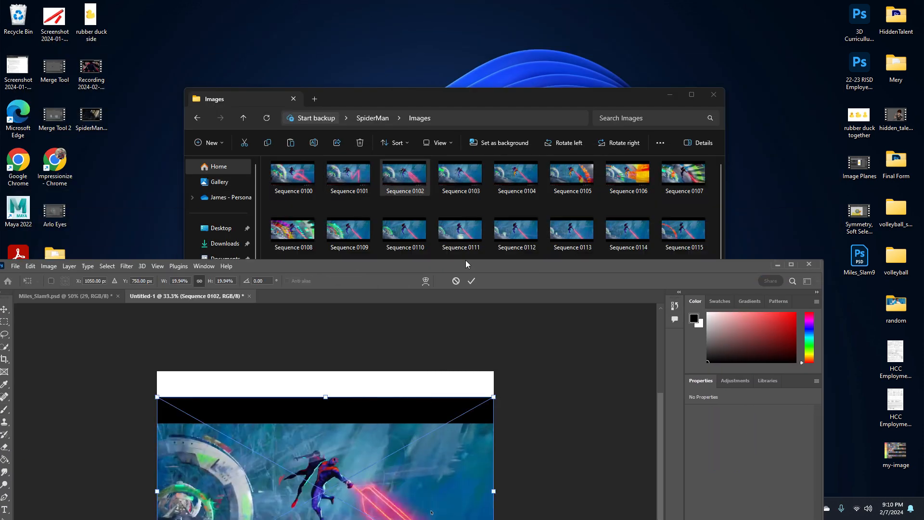
pyautogui.moveTo(463, 262)
pyautogui.mouseDown()
pyautogui.moveTo(507, 94)
pyautogui.moveTo(489, 37)
pyautogui.mouseUp()
pyautogui.press('b')
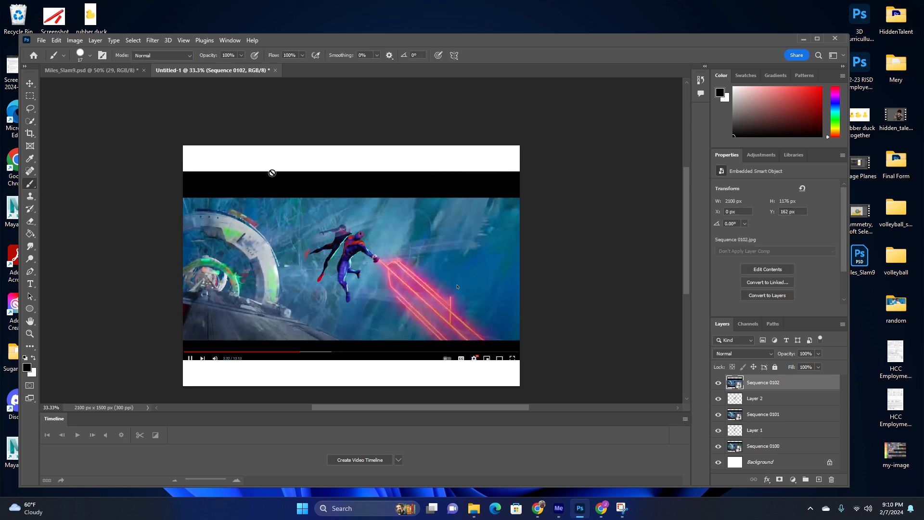
pyautogui.click(819, 480)
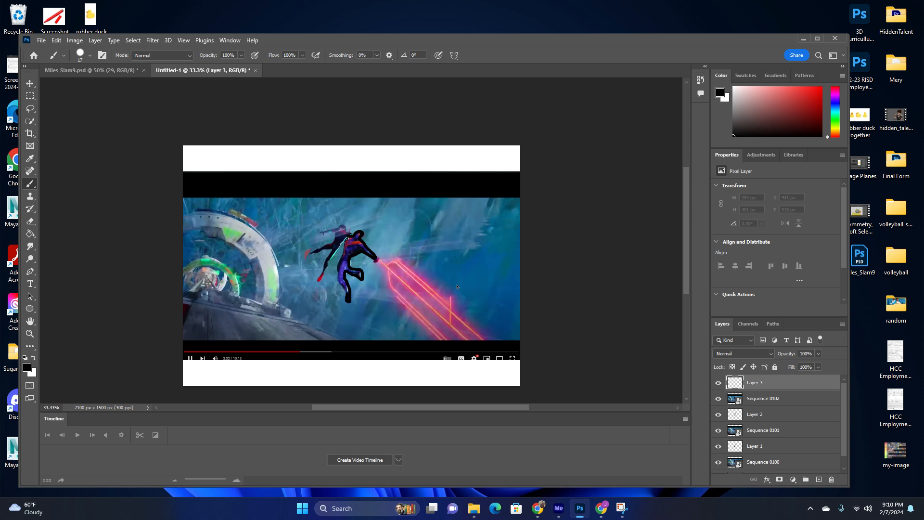
pyautogui.moveTo(346, 299); pyautogui.dragTo(347, 302)
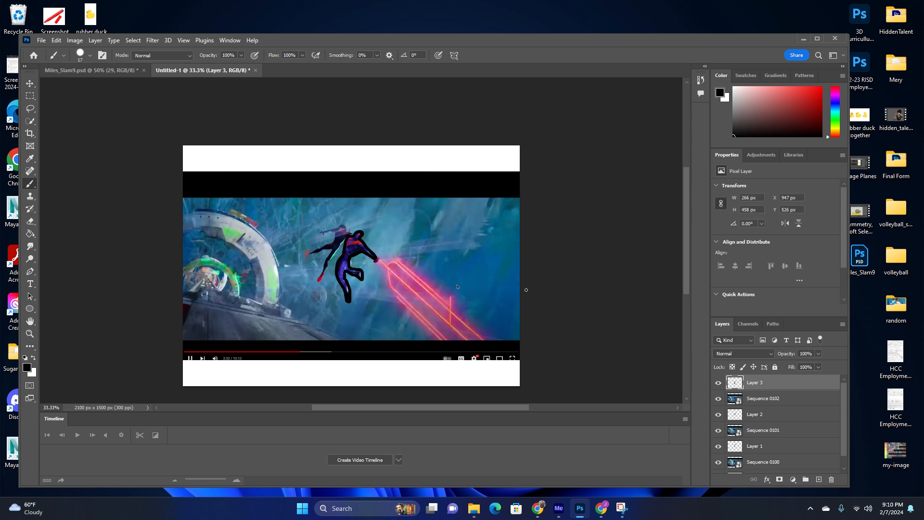
# Hide the Sequence 0100, 0101 and 0102 image layers so only the tracings show.
pyautogui.scroll(-1, 775, 415)
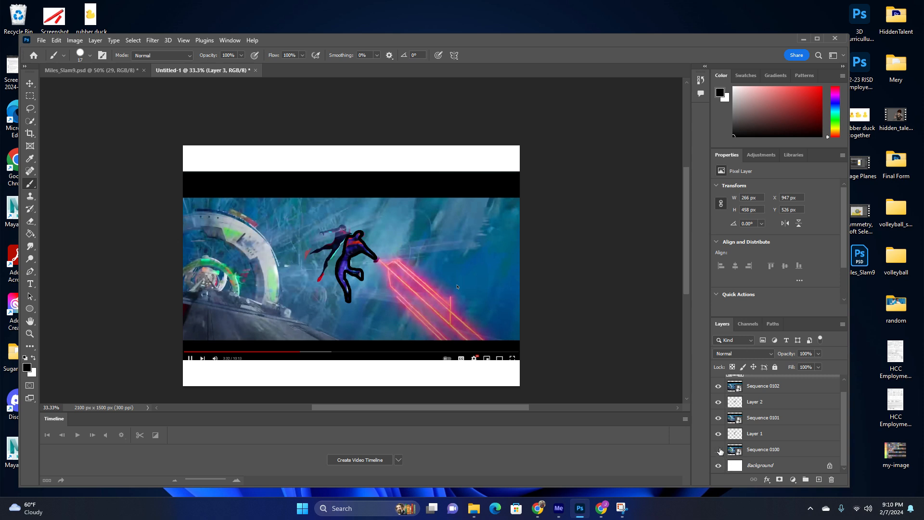
pyautogui.click(719, 450)
pyautogui.click(719, 418)
pyautogui.click(718, 386)
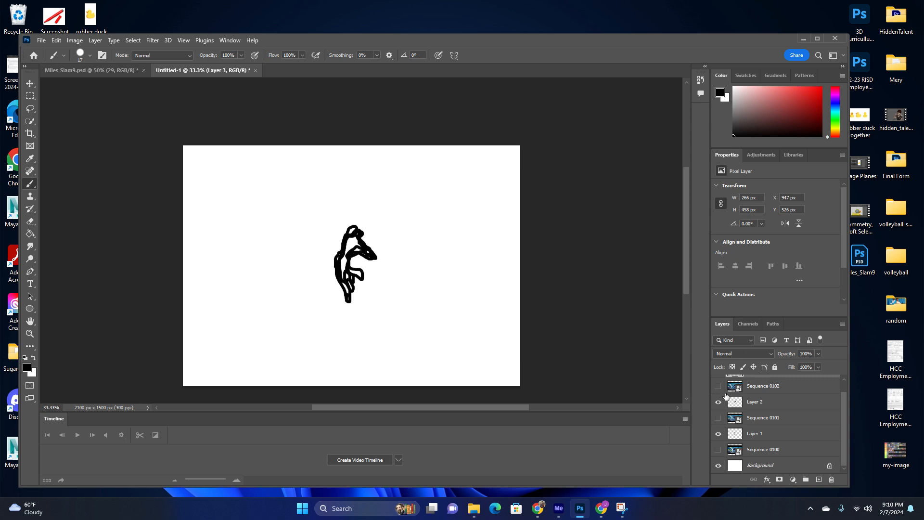
# Create a frame animation in the Timeline.
pyautogui.scroll(1, 747, 423)
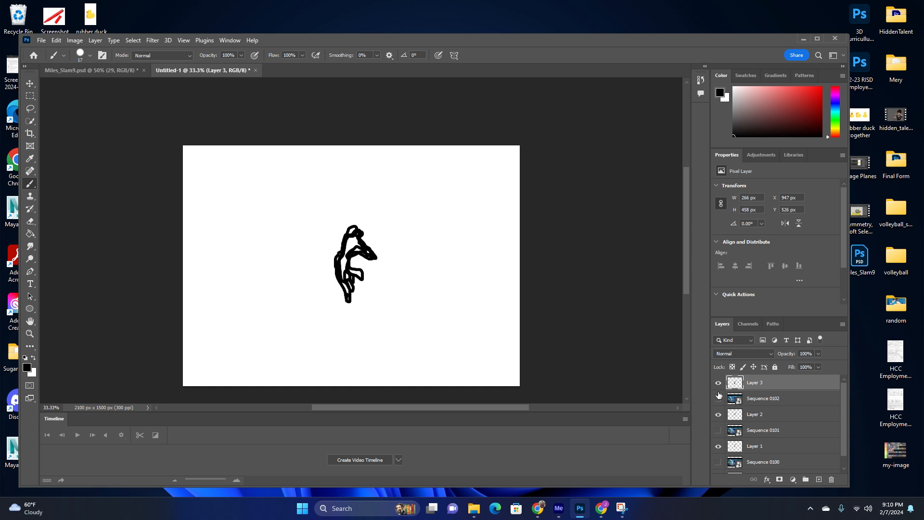
pyautogui.scroll(-1, 719, 399)
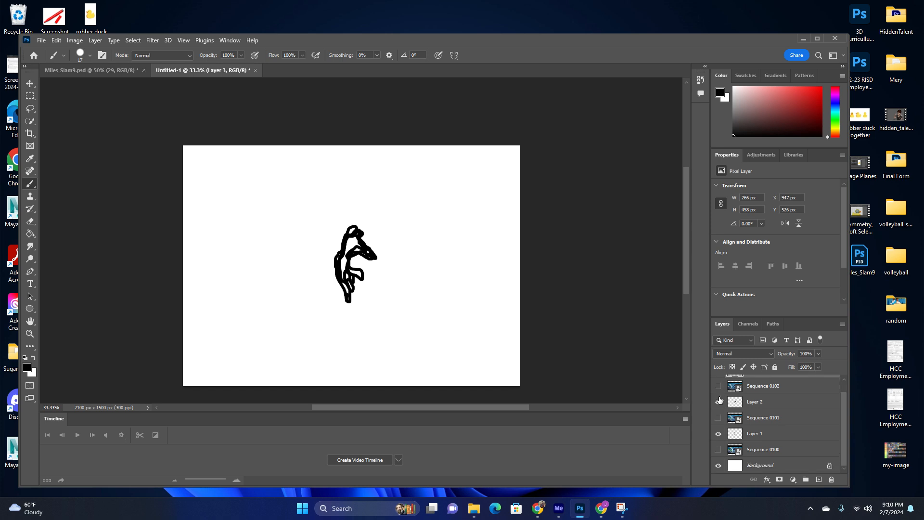
pyautogui.click(398, 460)
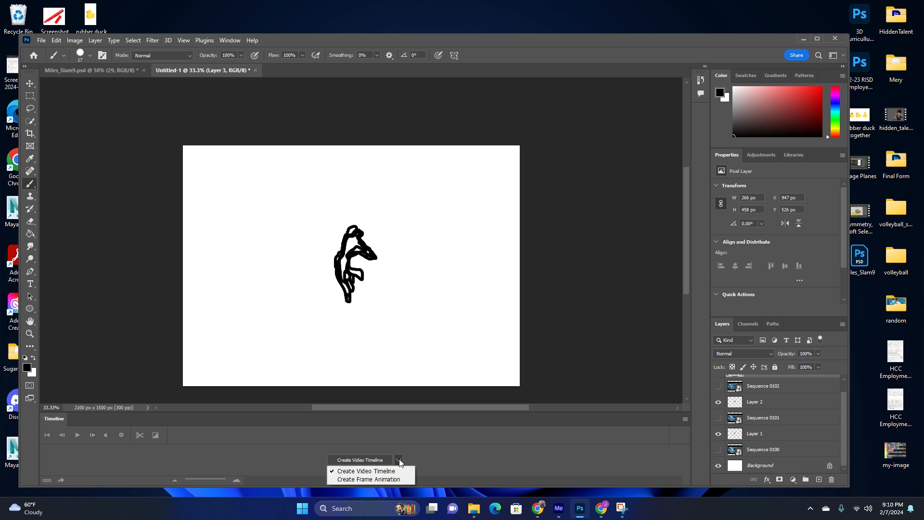
pyautogui.click(367, 479)
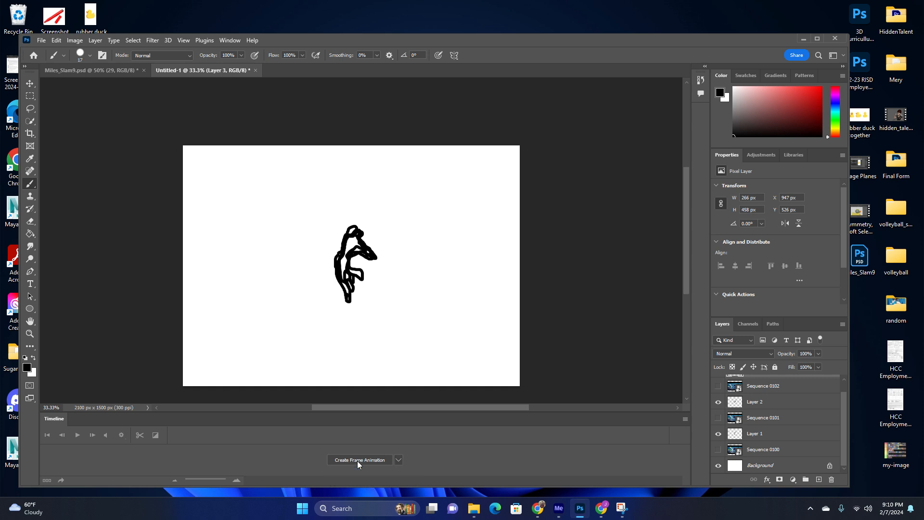
pyautogui.click(357, 461)
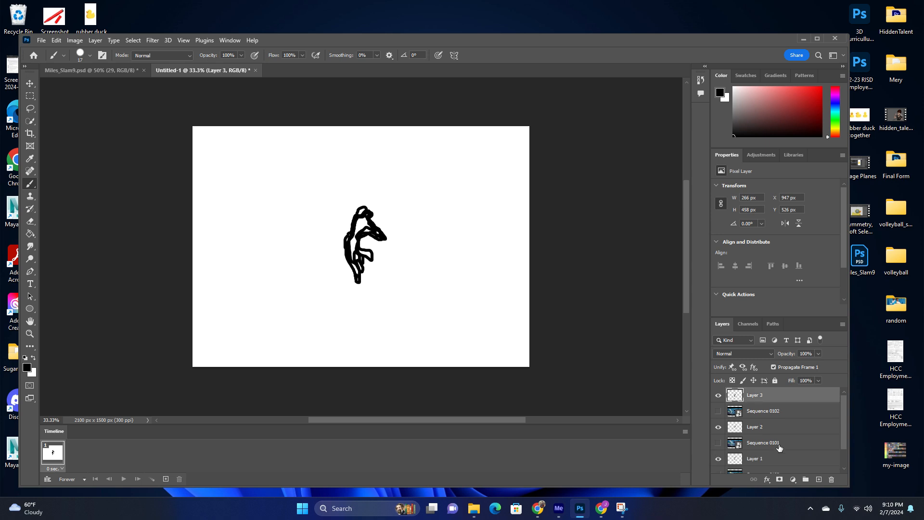
# Duplicate the animation frame twice to make three frames.
pyautogui.scroll(1, 780, 448)
pyautogui.click(165, 479)
pyautogui.click(166, 479)
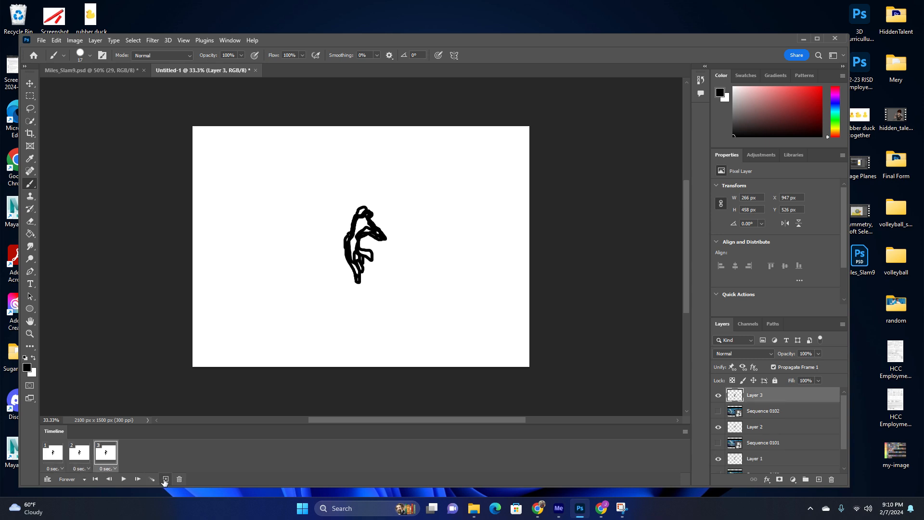
# In frame 1, hide Layer 2 so only Layer 1's tracing shows.
pyautogui.click(48, 453)
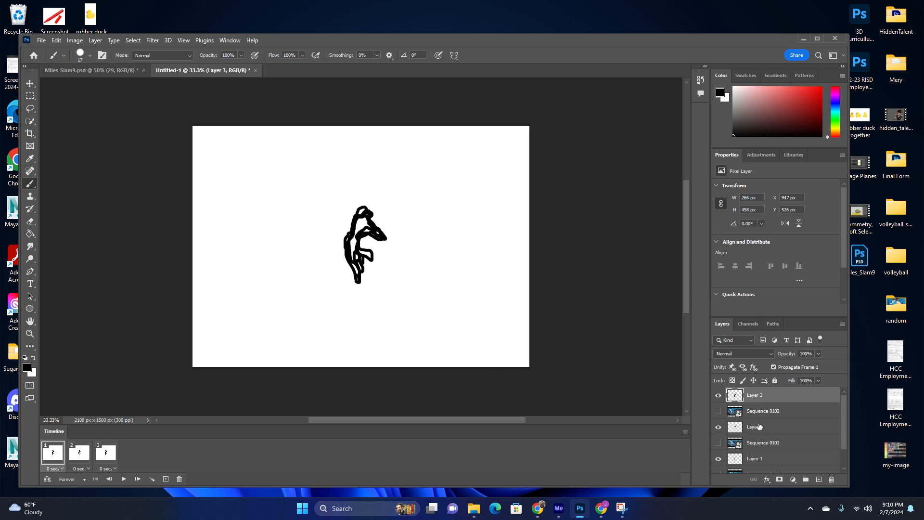
pyautogui.scroll(-2, 760, 427)
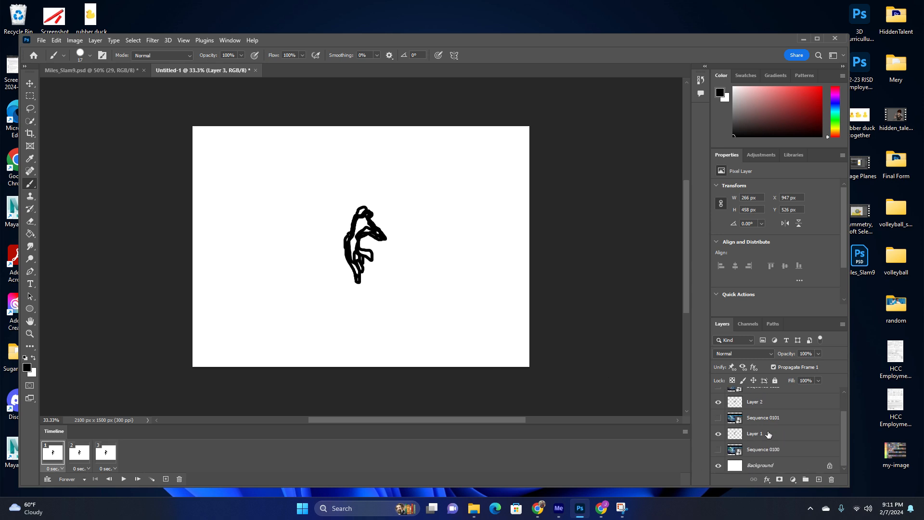
pyautogui.scroll(2, 727, 402)
pyautogui.click(718, 427)
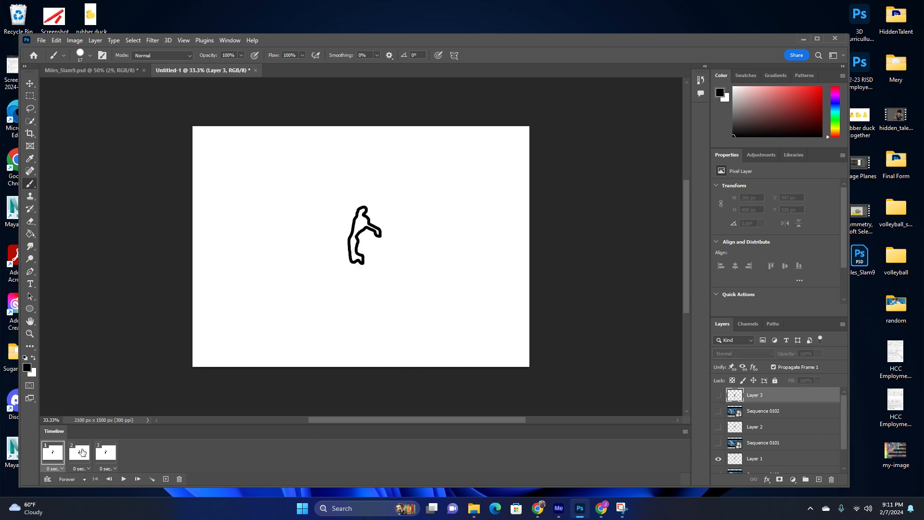
# In frame 2, show Layer 2 and hide Layer 1.
pyautogui.click(80, 452)
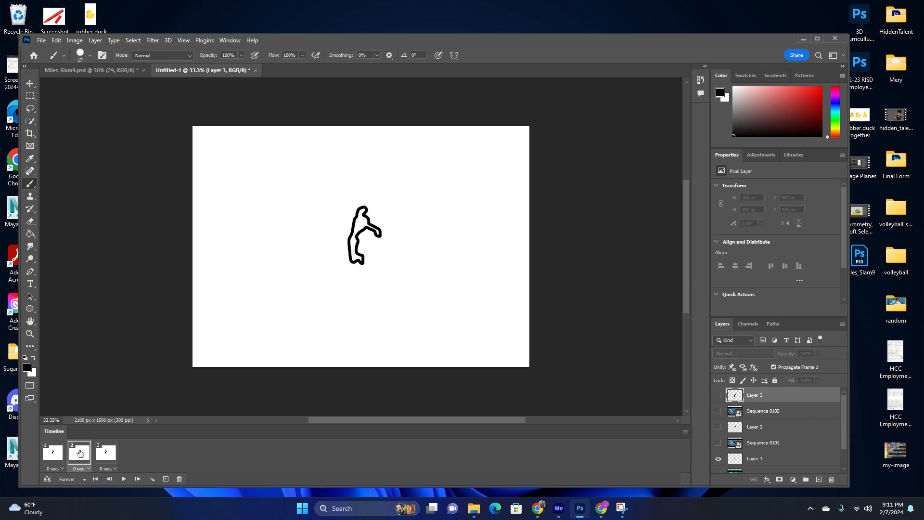
pyautogui.click(718, 427)
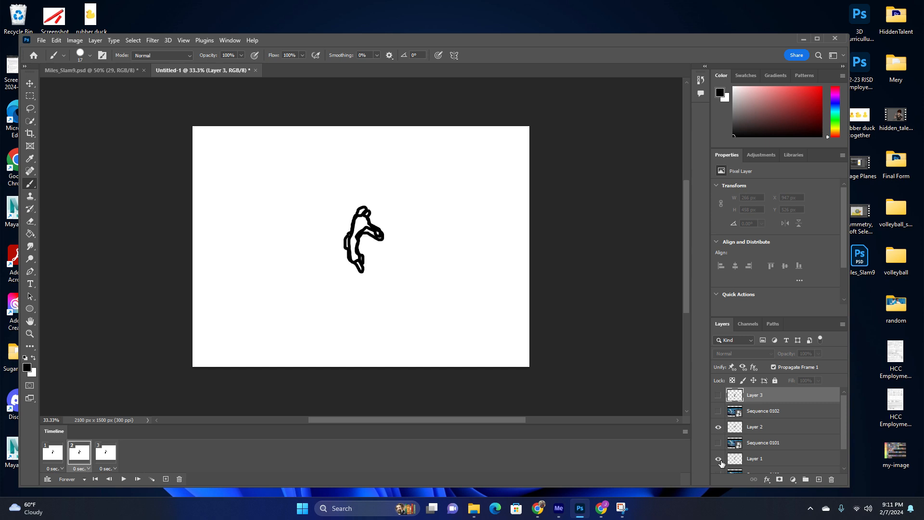
pyautogui.click(719, 458)
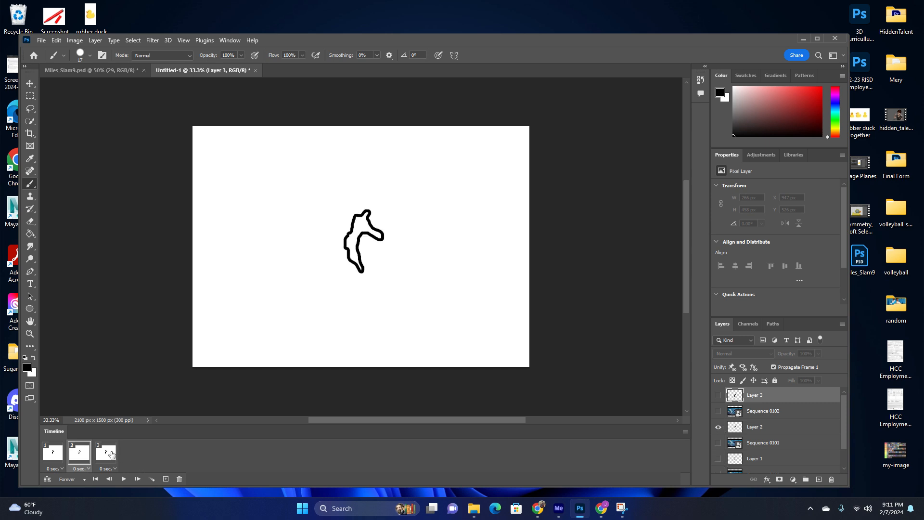
# In frame 3, show Layer 3 and hide Layer 1.
pyautogui.click(108, 454)
pyautogui.click(718, 396)
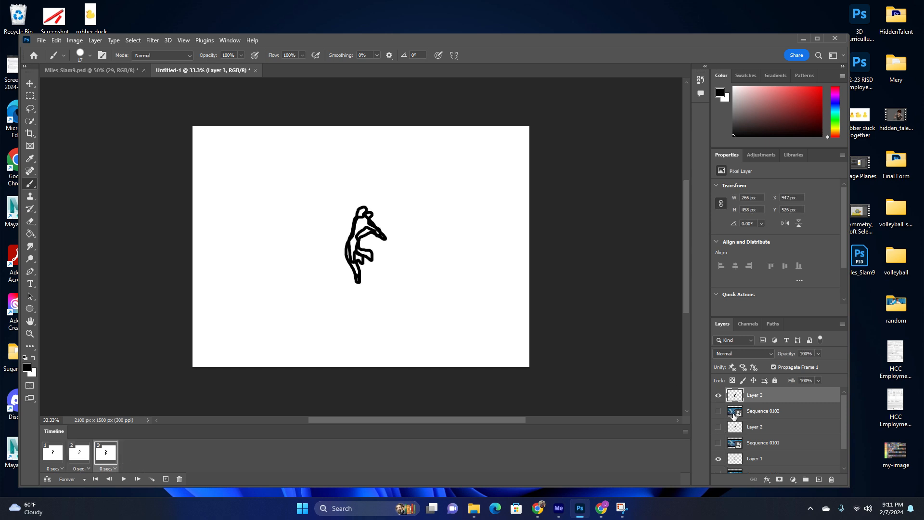
pyautogui.click(718, 458)
pyautogui.scroll(-2, 767, 445)
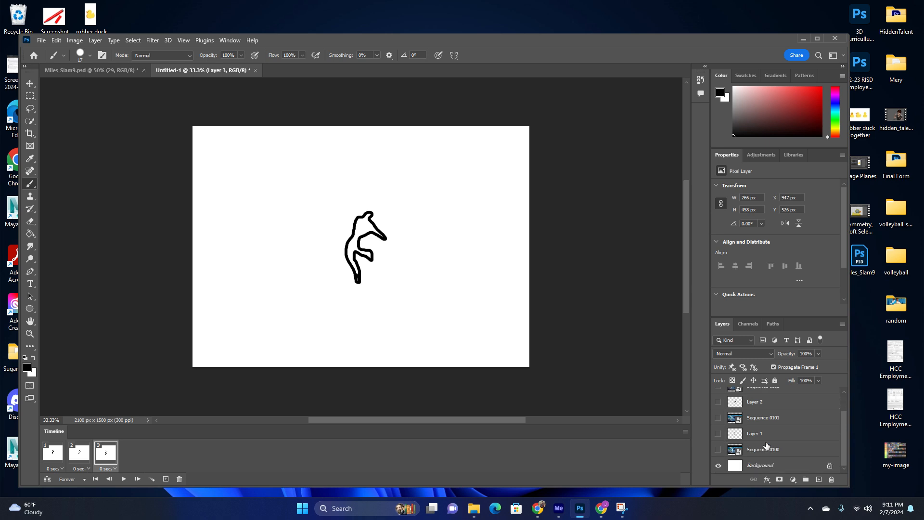
# Step through the three frames and play the animation.
pyautogui.click(54, 456)
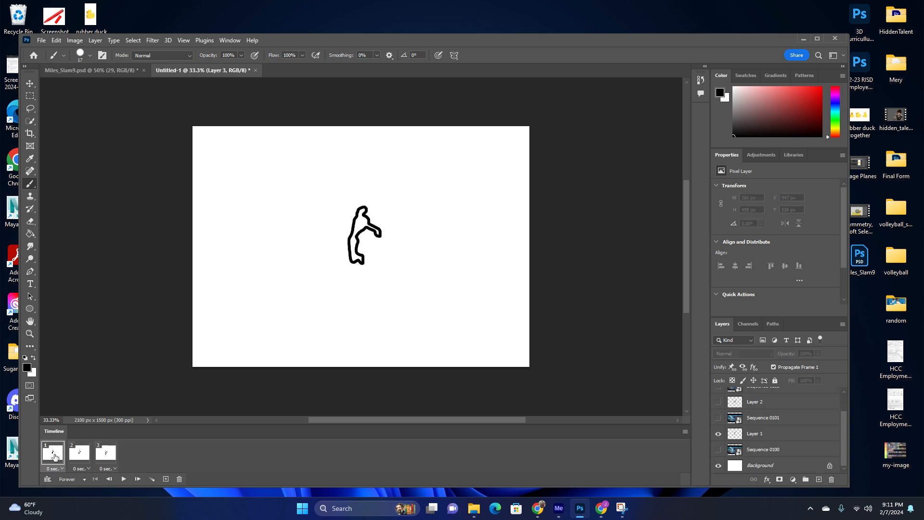
pyautogui.click(80, 457)
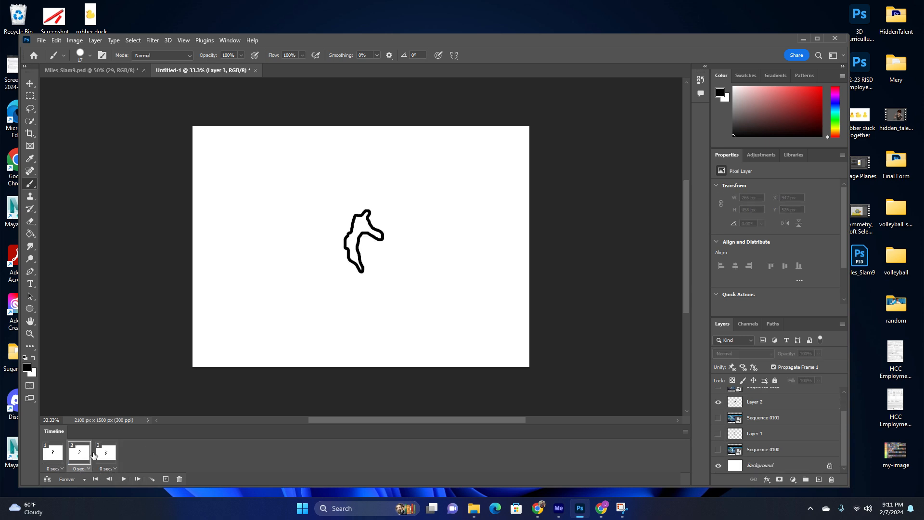
pyautogui.click(99, 456)
pyautogui.click(53, 454)
pyautogui.click(79, 456)
pyautogui.click(107, 455)
pyautogui.click(55, 459)
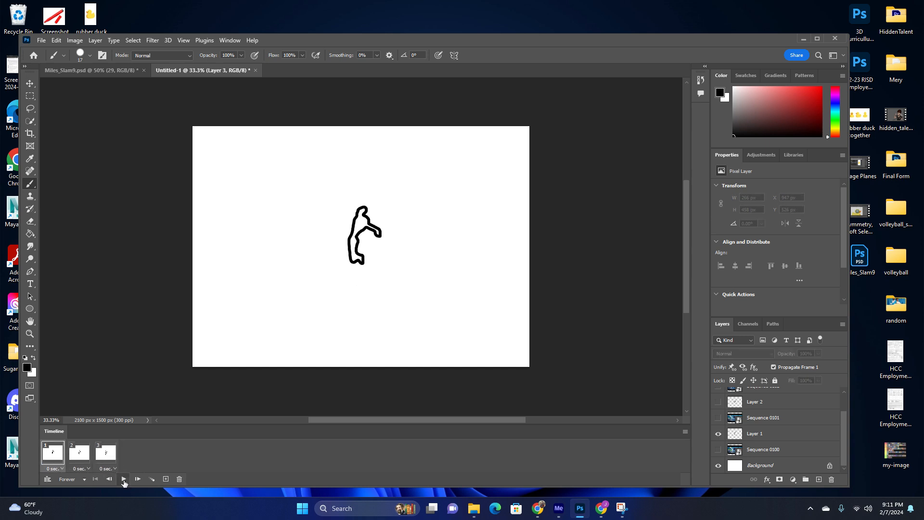
pyautogui.click(124, 479)
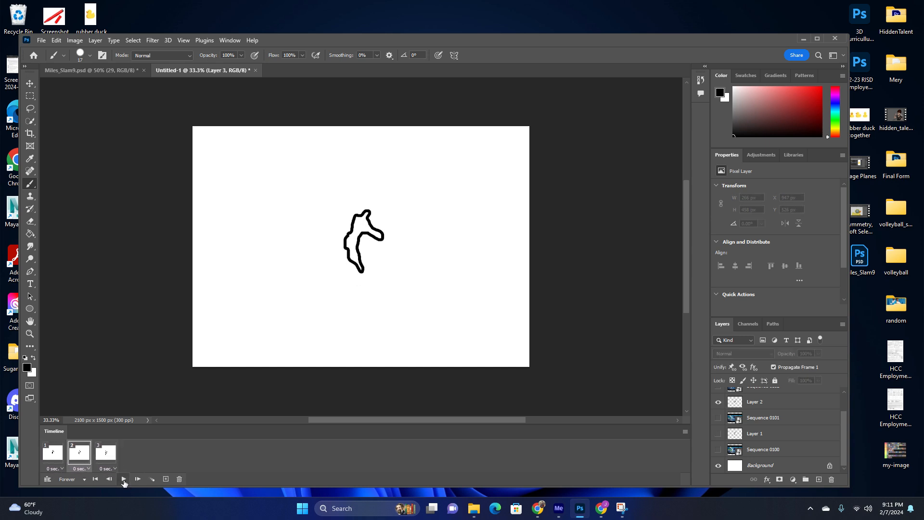
# Switch to the Miles_Slam9 document and play its frame animation, then stop it.
pyautogui.click(82, 71)
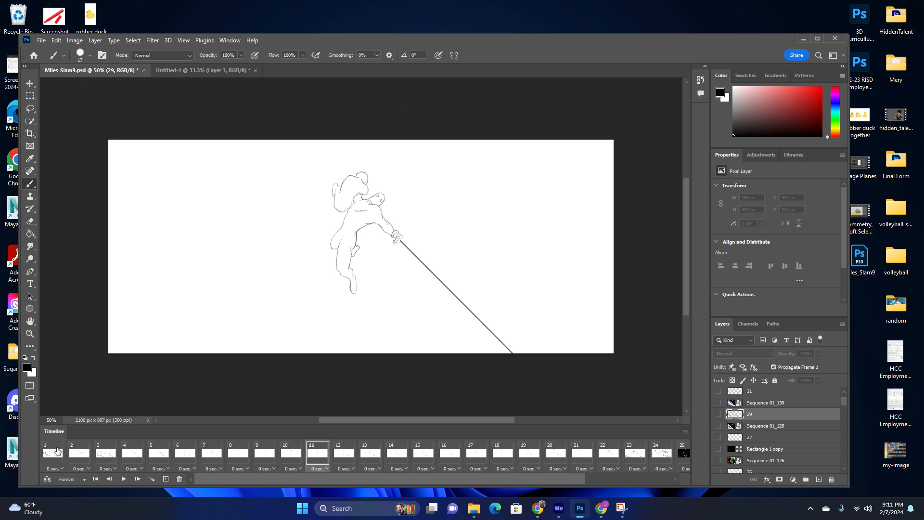
pyautogui.click(57, 451)
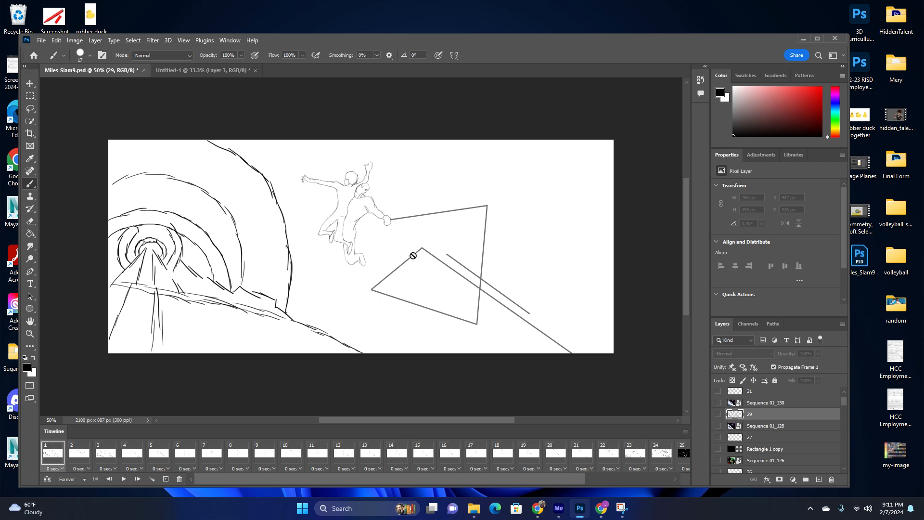
pyautogui.click(125, 482)
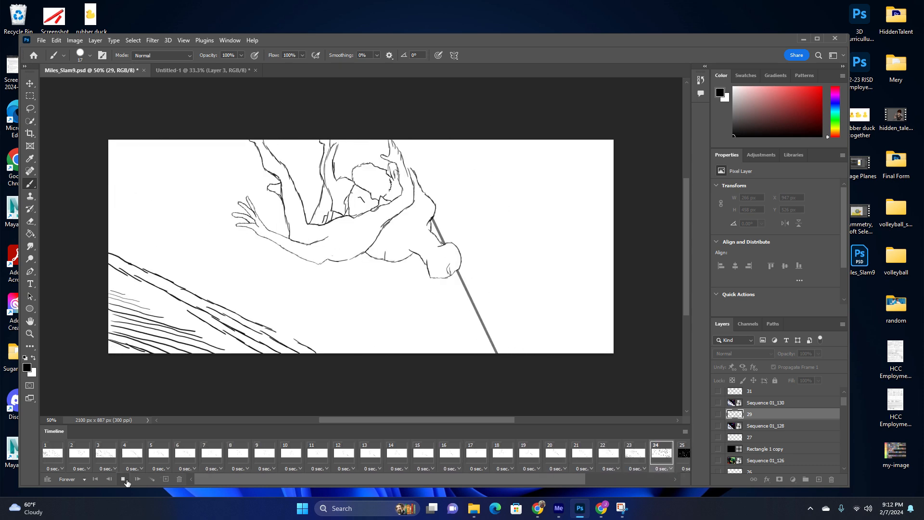
pyautogui.click(124, 479)
# Return to Untitled-1 and, in frame 2, show the Sequence 0102 and 0101 image layers and Layer 3.
pyautogui.click(212, 70)
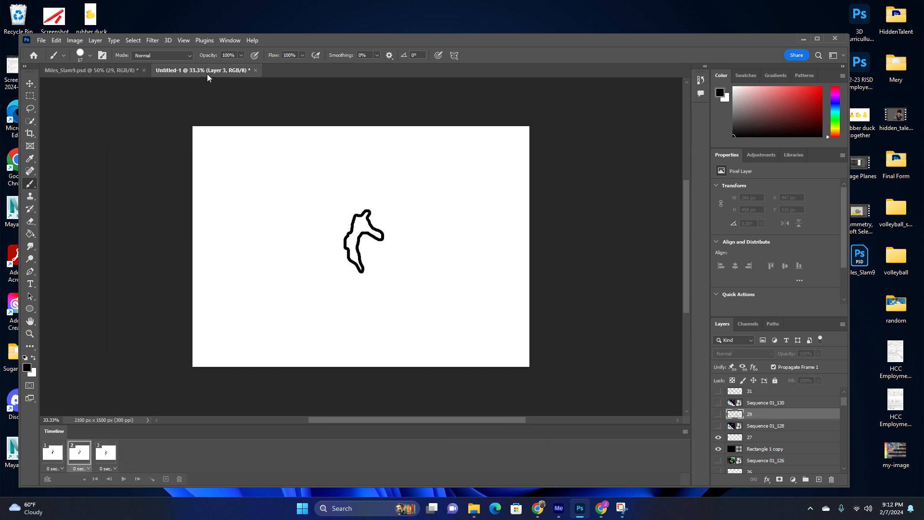
pyautogui.scroll(-1, 780, 443)
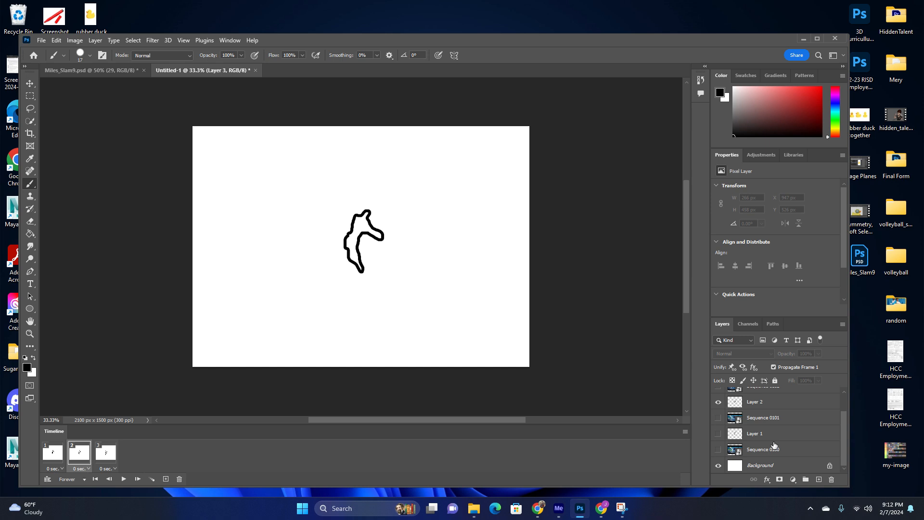
pyautogui.scroll(2, 774, 445)
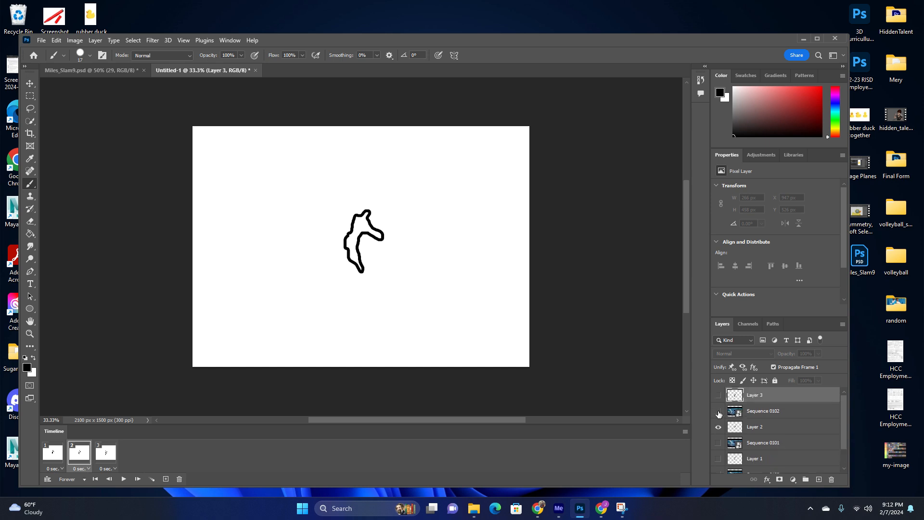
pyautogui.click(718, 413)
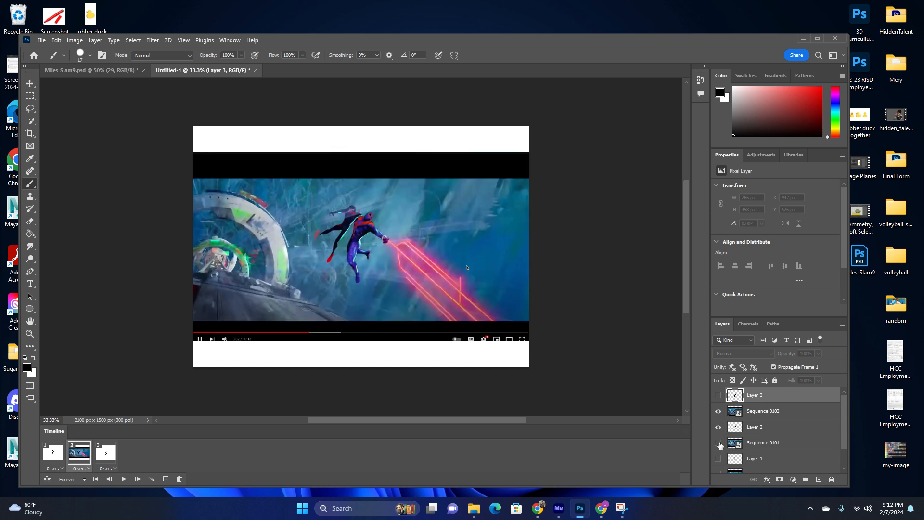
pyautogui.click(718, 443)
pyautogui.scroll(-1, 727, 449)
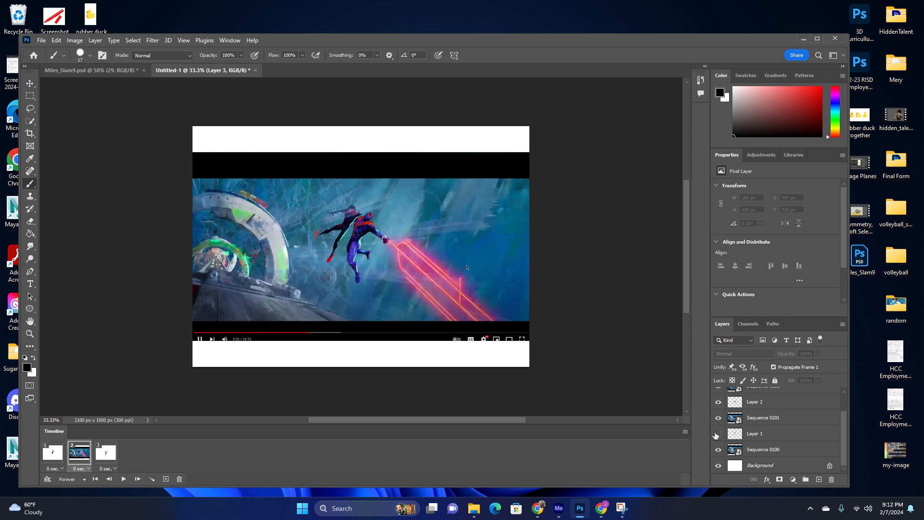
pyautogui.click(714, 435)
pyautogui.scroll(1, 718, 435)
pyautogui.click(719, 395)
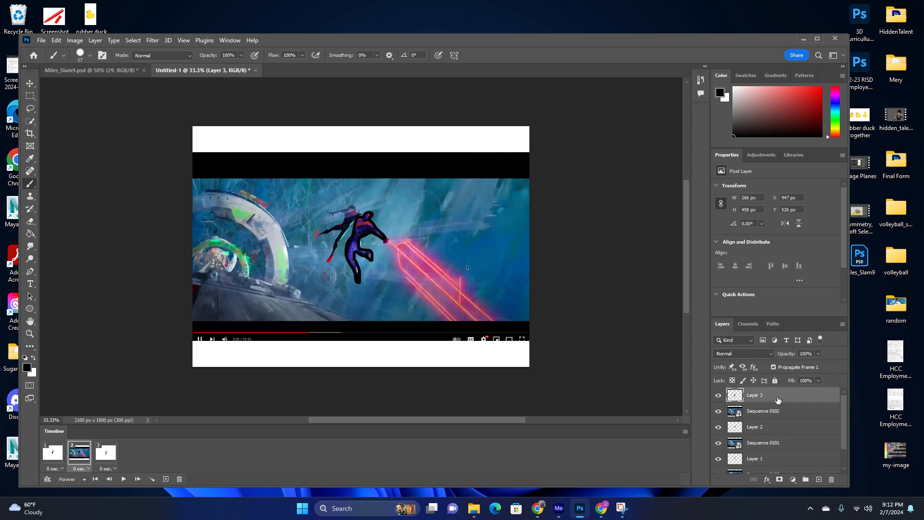
# Select Layer 3 and go back to the first animation frame.
pyautogui.scroll(-2, 778, 399)
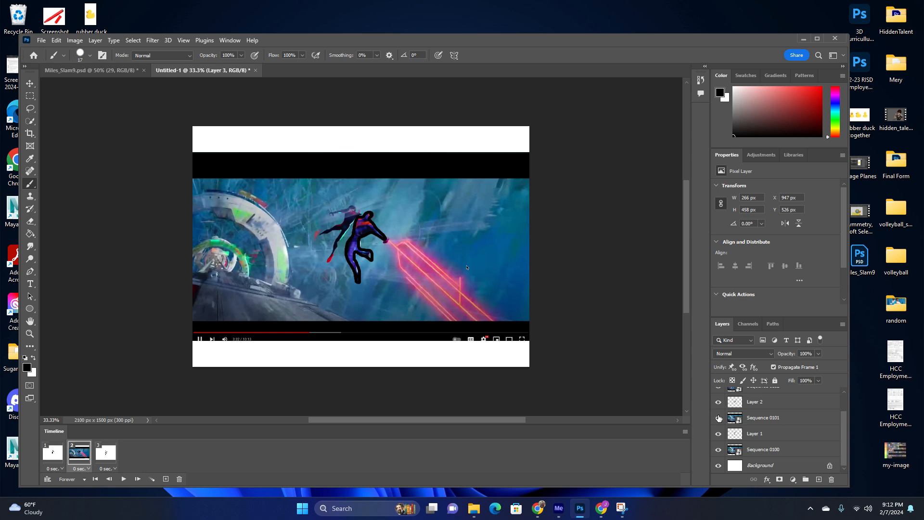
pyautogui.click(785, 419)
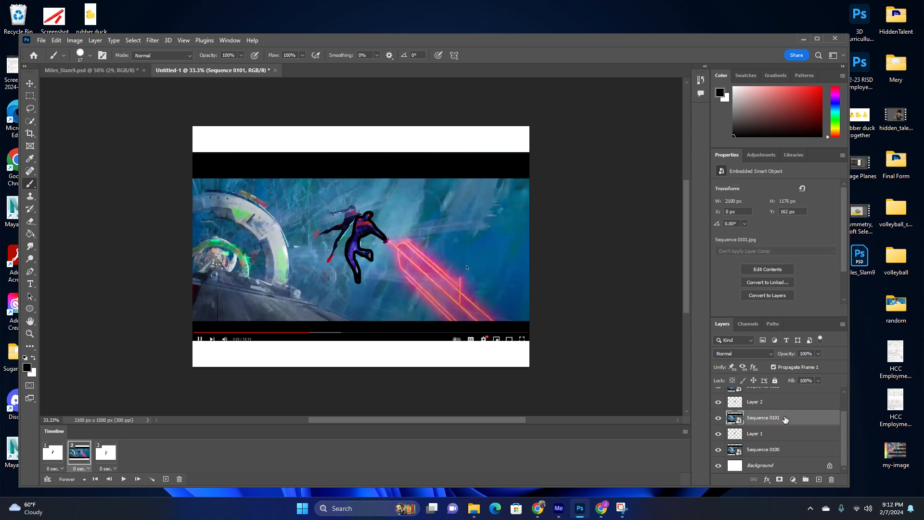
pyautogui.scroll(2, 782, 420)
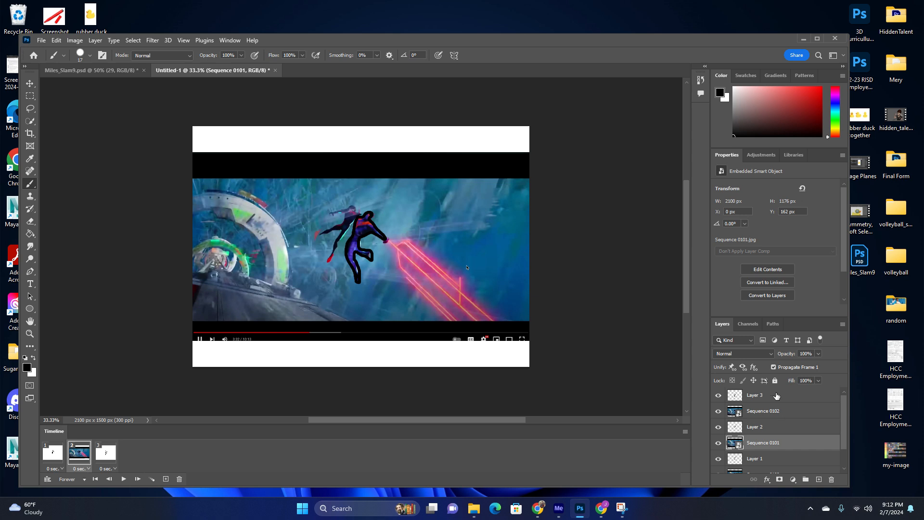
pyautogui.click(776, 396)
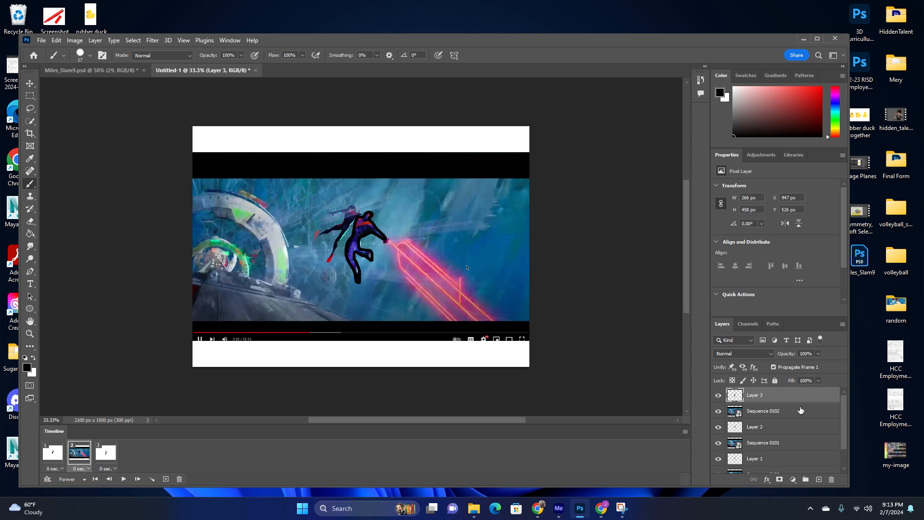
pyautogui.click(53, 452)
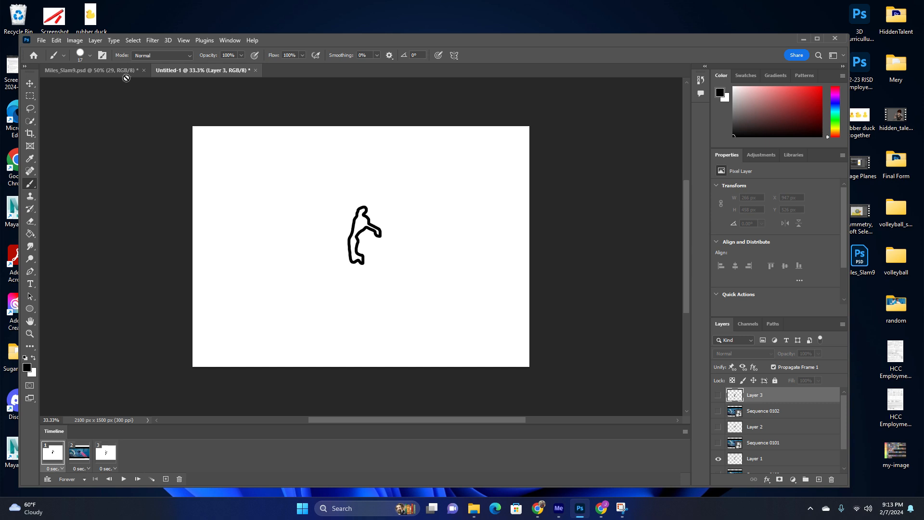
# Export the Miles_Slam9 animation from its first frame as Miles_Slam9.gif with Save for Web into the Desktop SpiderMan folder.
pyautogui.click(115, 71)
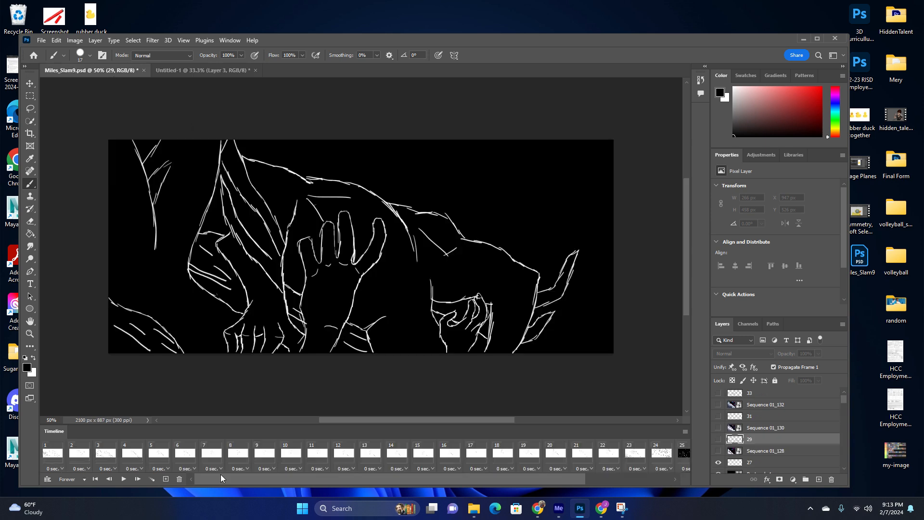
pyautogui.click(49, 456)
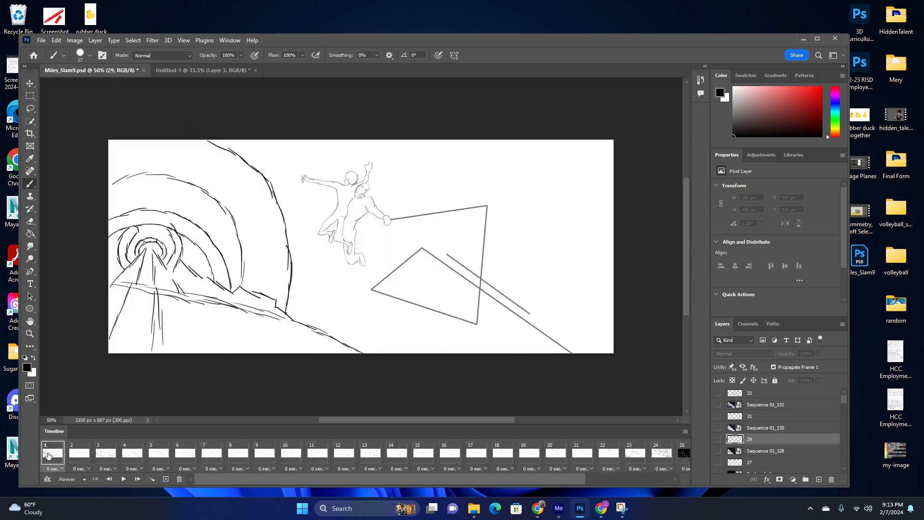
pyautogui.click(42, 41)
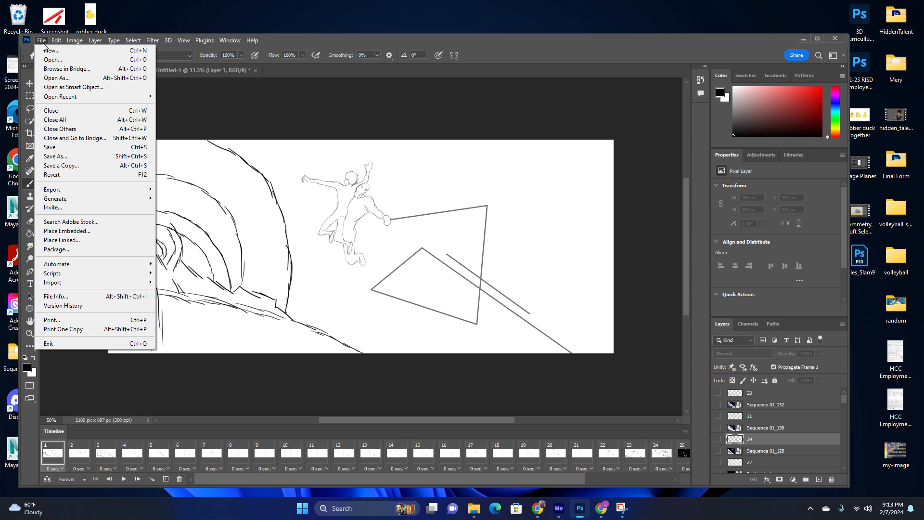
pyautogui.moveTo(81, 191)
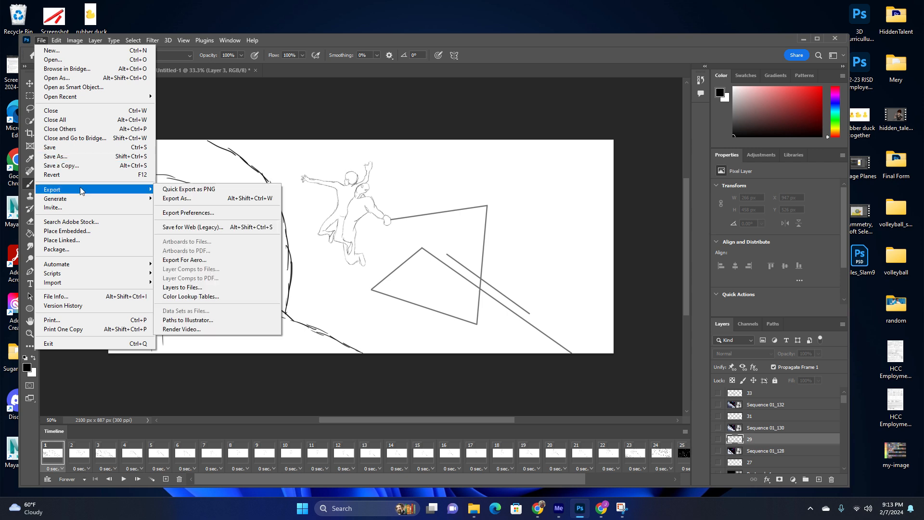
pyautogui.click(200, 229)
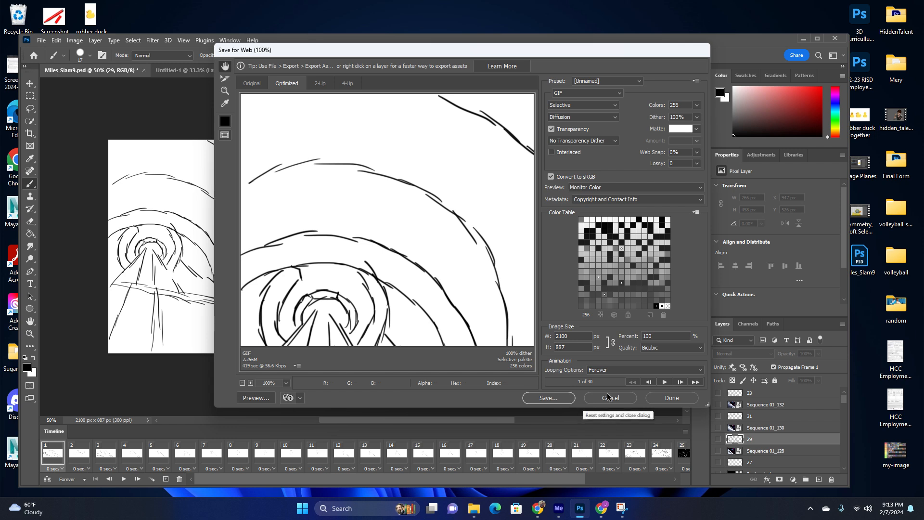
pyautogui.click(549, 398)
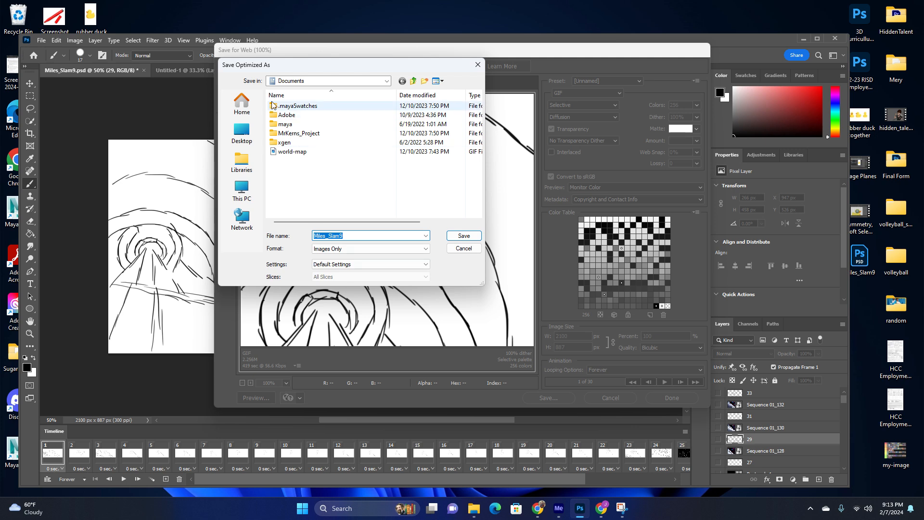
pyautogui.click(305, 81)
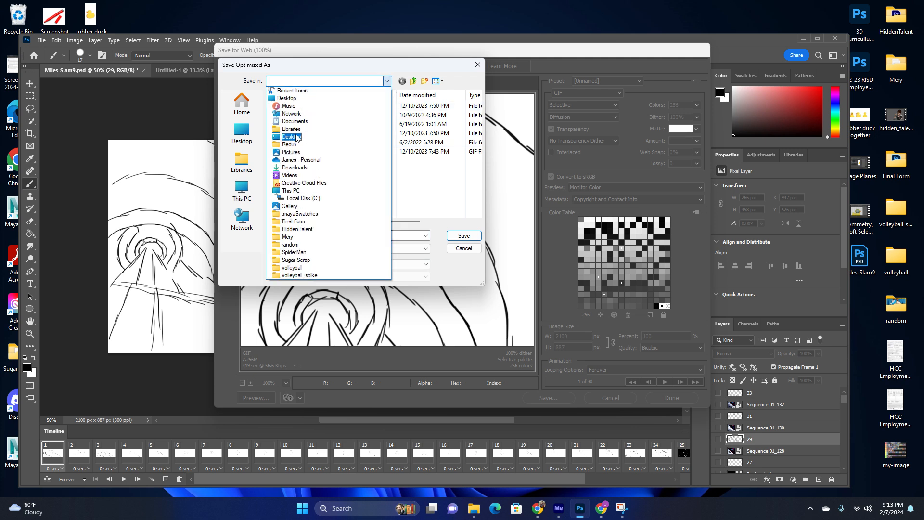
pyautogui.click(294, 131)
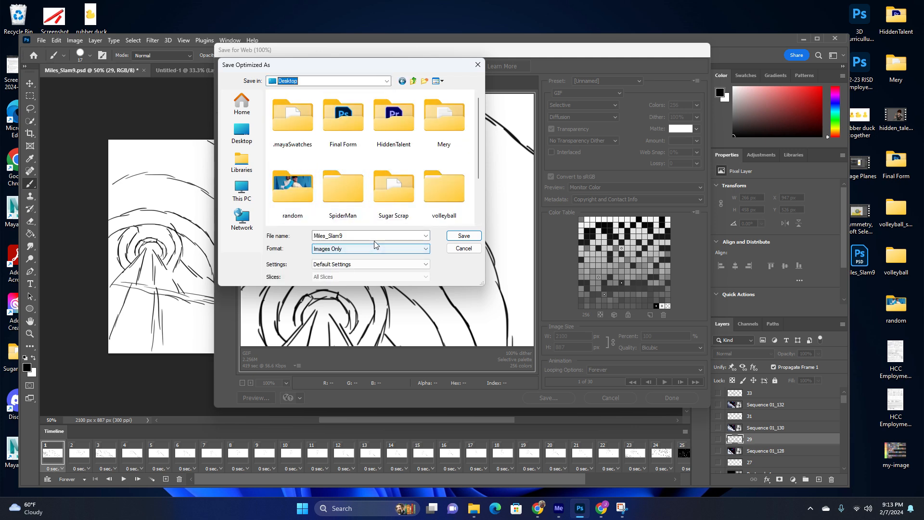
pyautogui.scroll(-1, 344, 154)
pyautogui.doubleClick(349, 127)
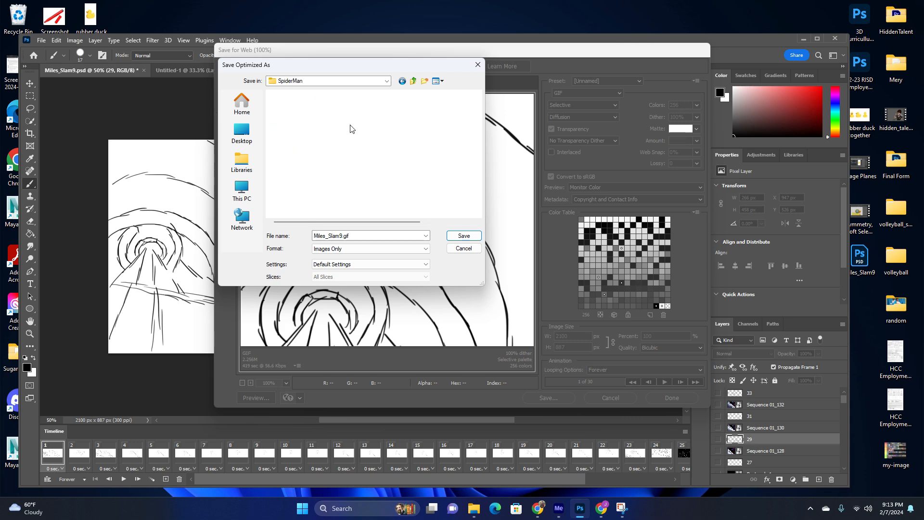
pyautogui.click(464, 236)
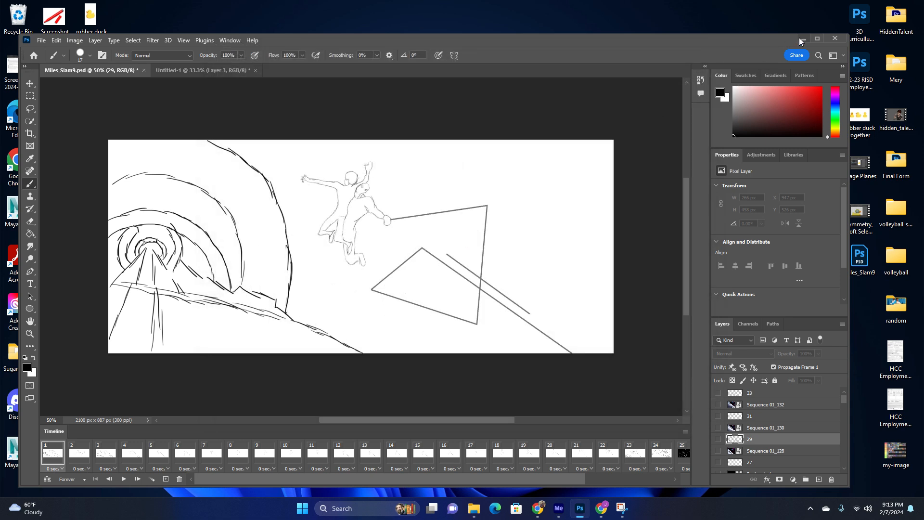
# Minimize Photoshop, browse to the SpiderMan folder, and open Miles_Slam9.gif to view it.
pyautogui.click(802, 39)
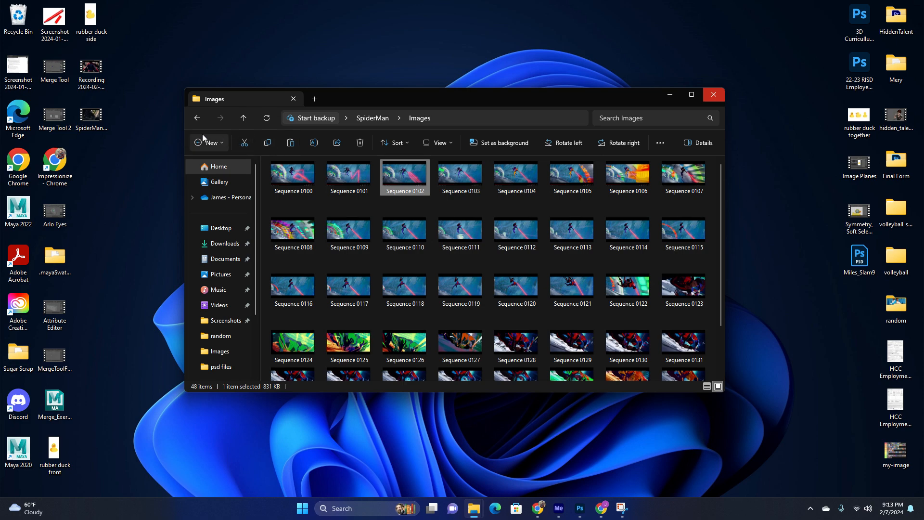
pyautogui.click(197, 119)
pyautogui.click(357, 196)
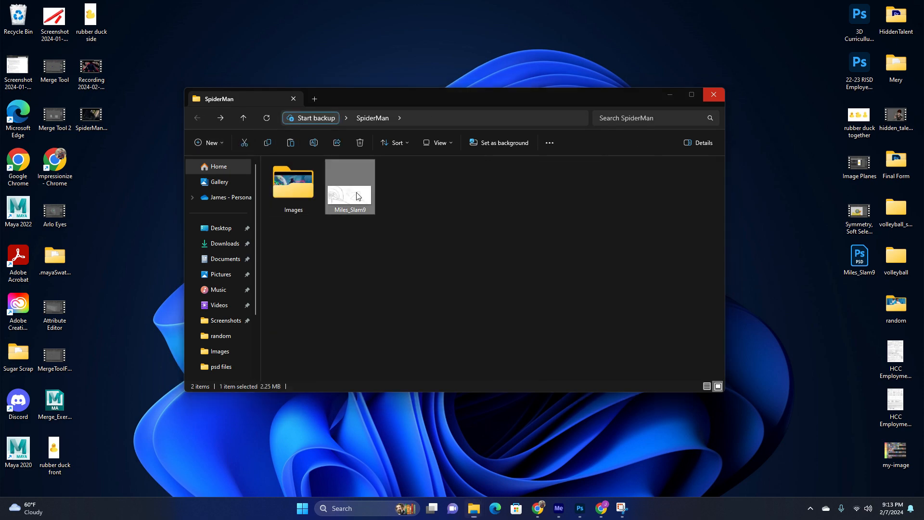
pyautogui.doubleClick(357, 196)
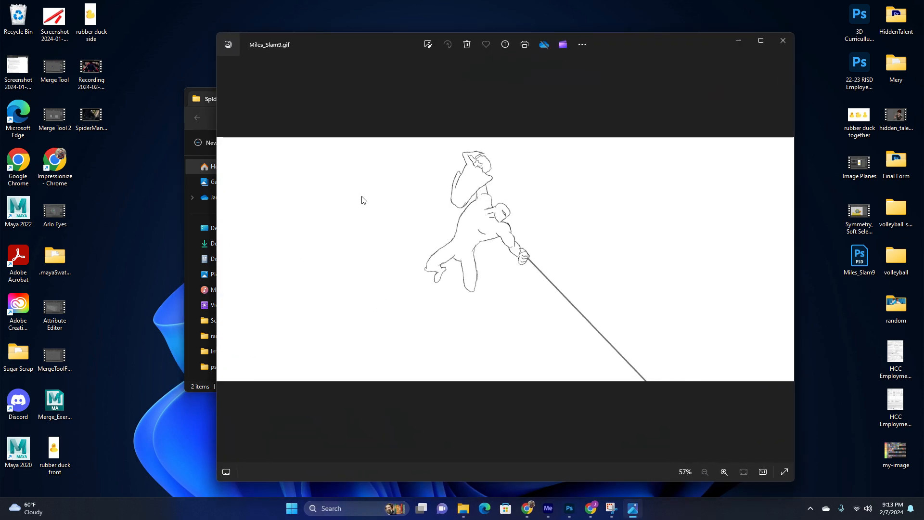